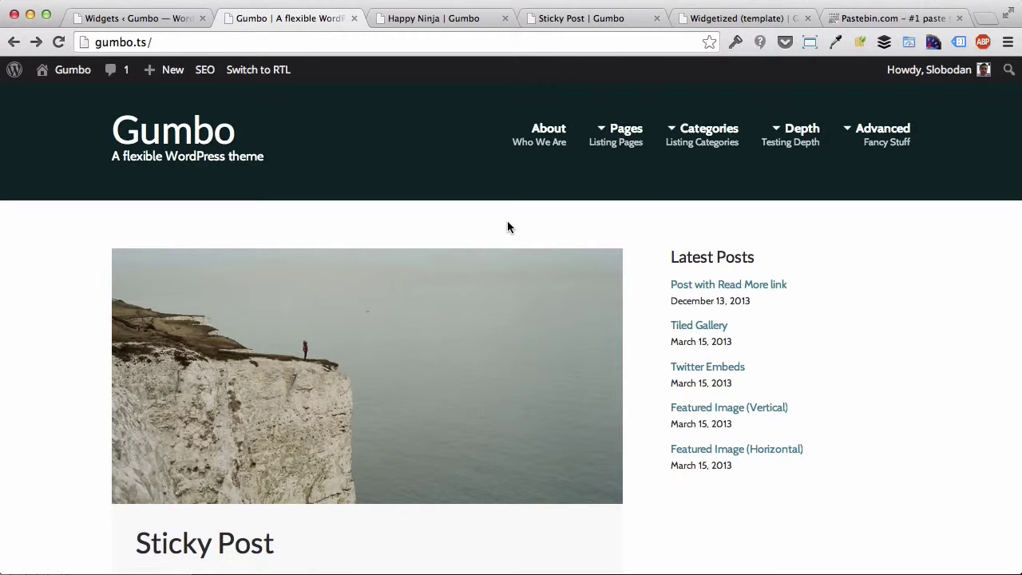
- Compare the Primary Sidebar's widget and its Recent Posts settings with the sidebar shown on the site's homepage
{"action": "left_click", "coordinate": [120, 17]}
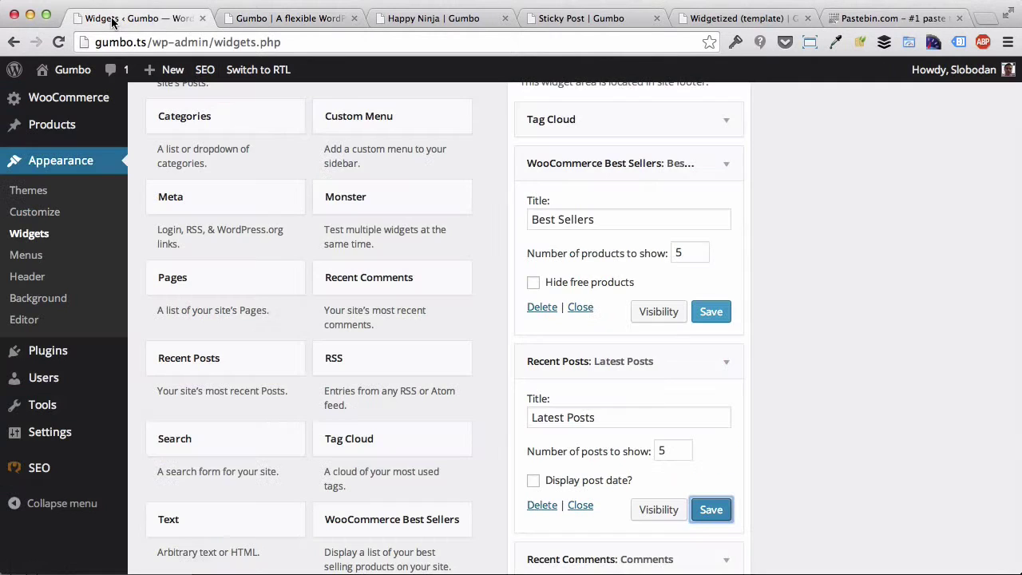
{"action": "scroll", "coordinate": [856, 288], "scroll_direction": "up", "scroll_amount": 3}
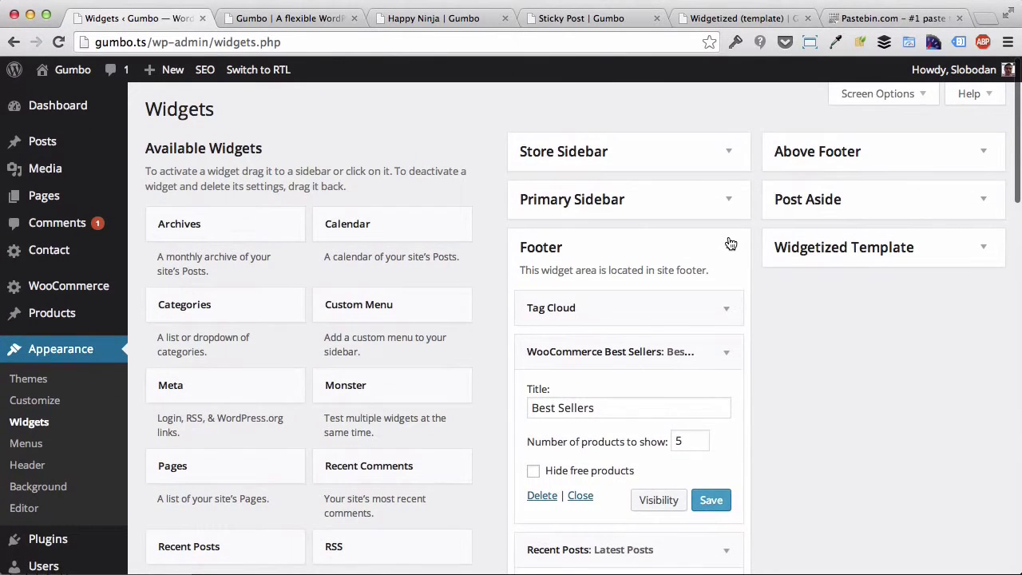
{"action": "left_click", "coordinate": [729, 243]}
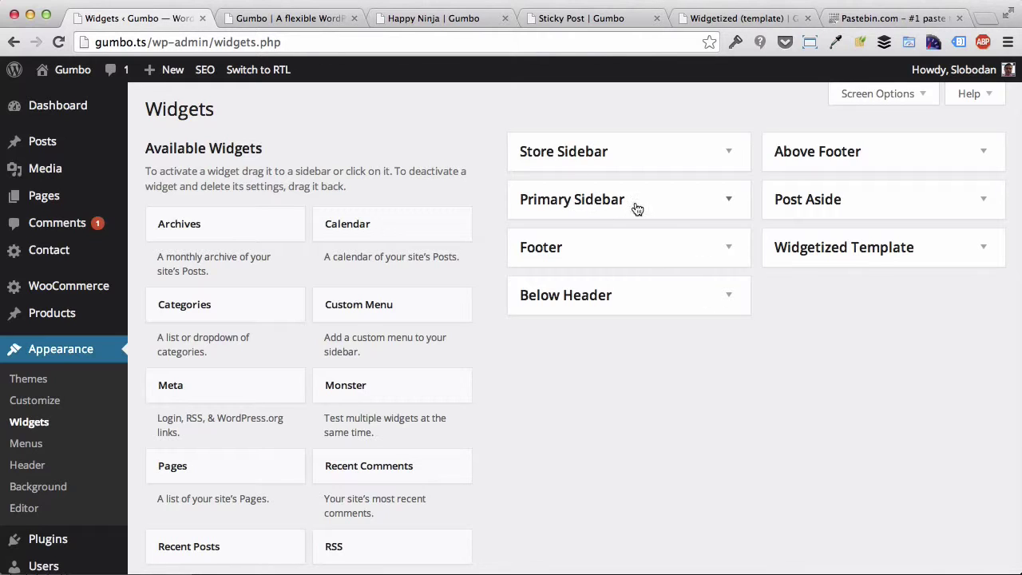
{"action": "left_click", "coordinate": [729, 201]}
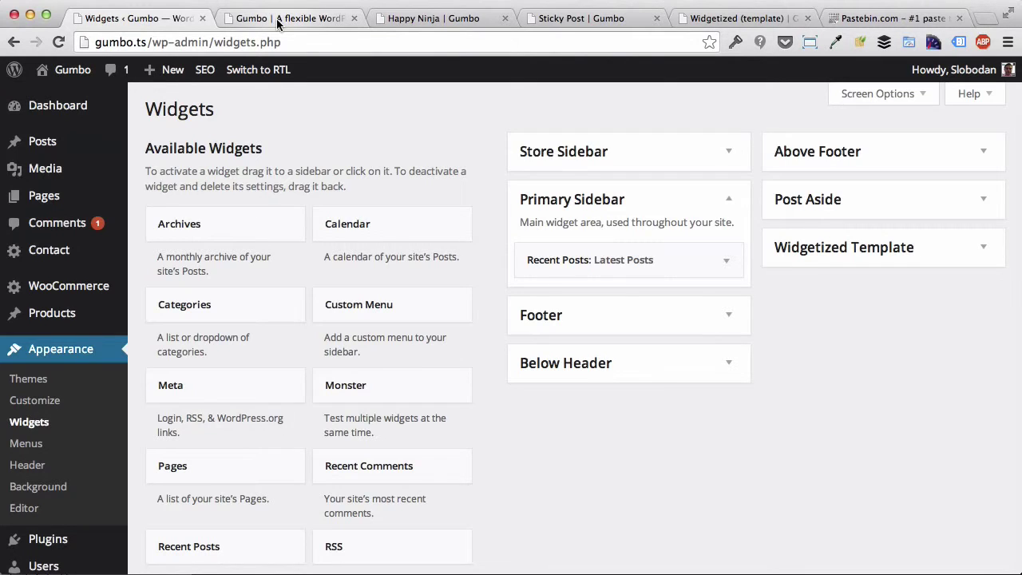
{"action": "left_click", "coordinate": [316, 20]}
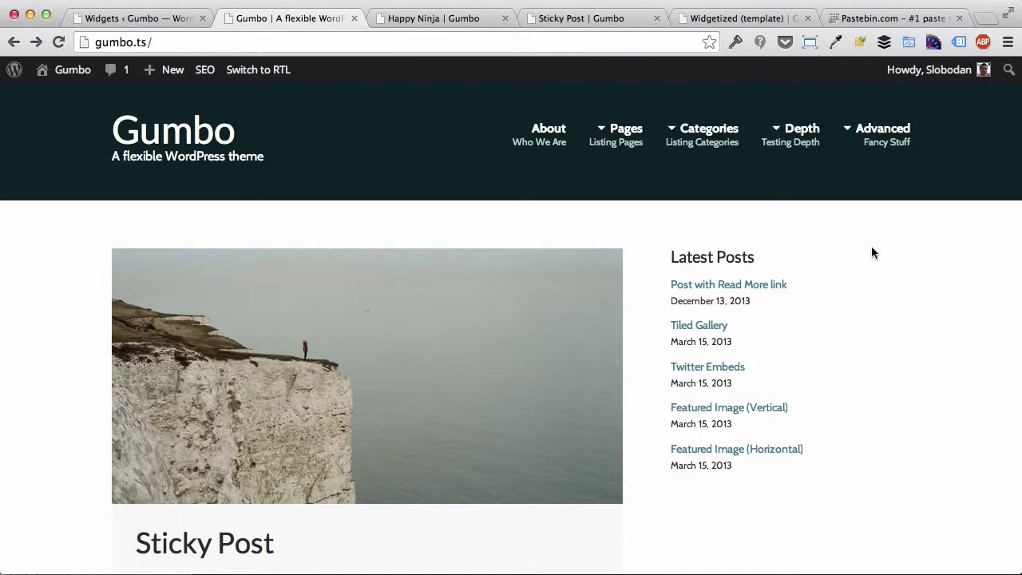
{"action": "left_click", "coordinate": [130, 18]}
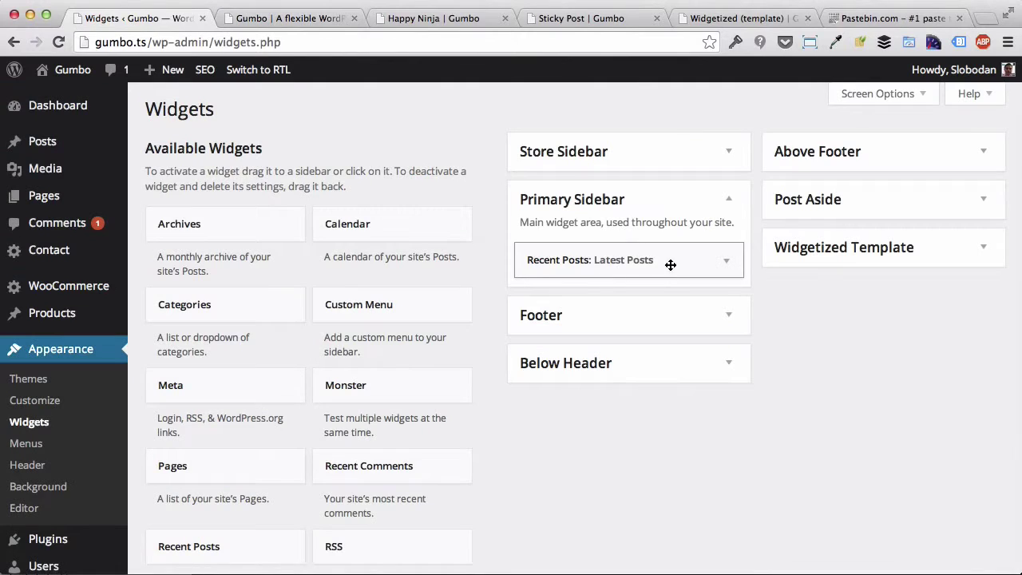
{"action": "left_click", "coordinate": [727, 261]}
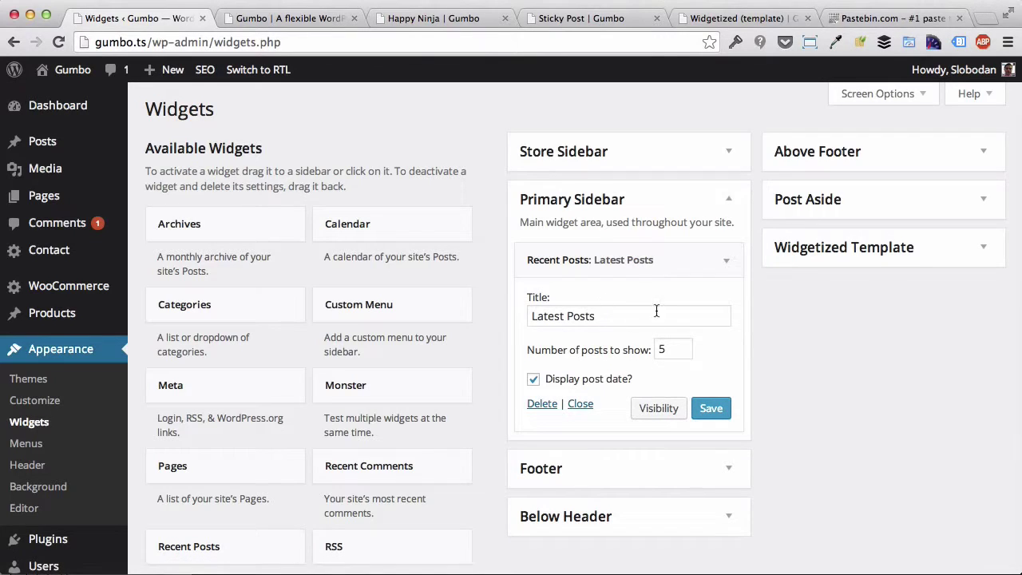
{"action": "left_click", "coordinate": [728, 199]}
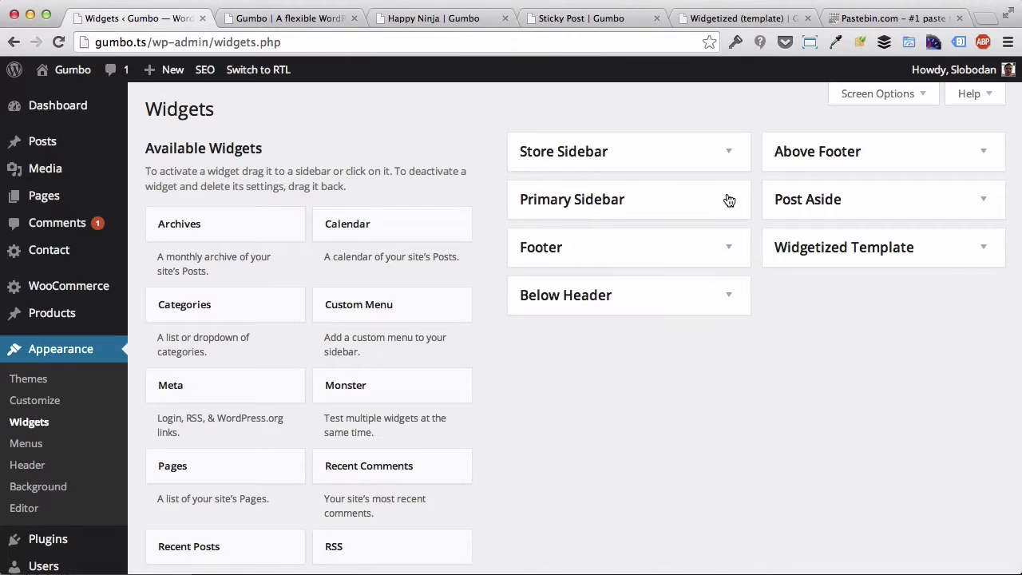
- Compare the Store Sidebar's WooCommerce Best Sellers widget with the sidebar on the Happy Ninja product page
{"action": "left_click", "coordinate": [727, 152]}
{"action": "left_click", "coordinate": [408, 18]}
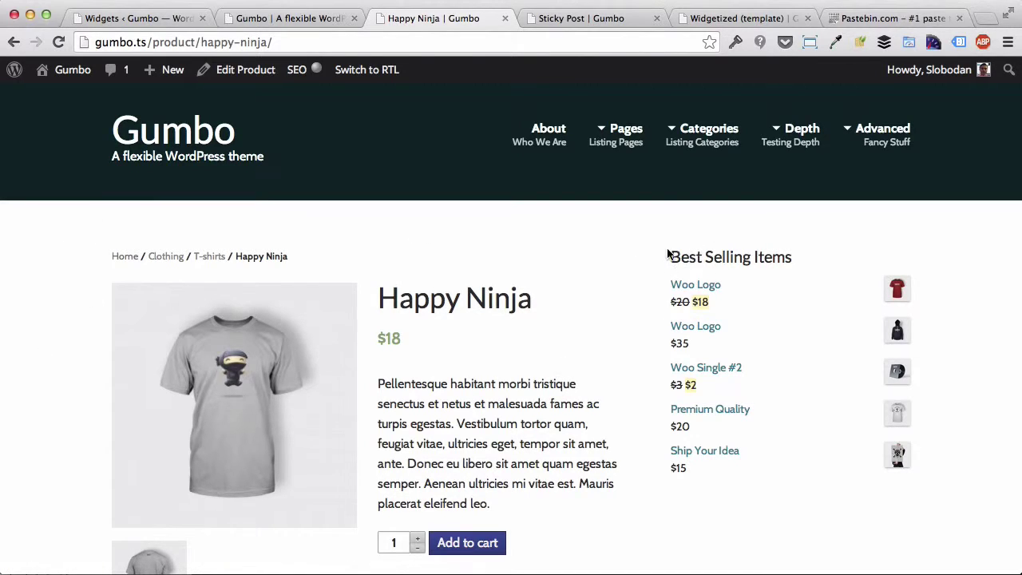
{"action": "left_click", "coordinate": [91, 12]}
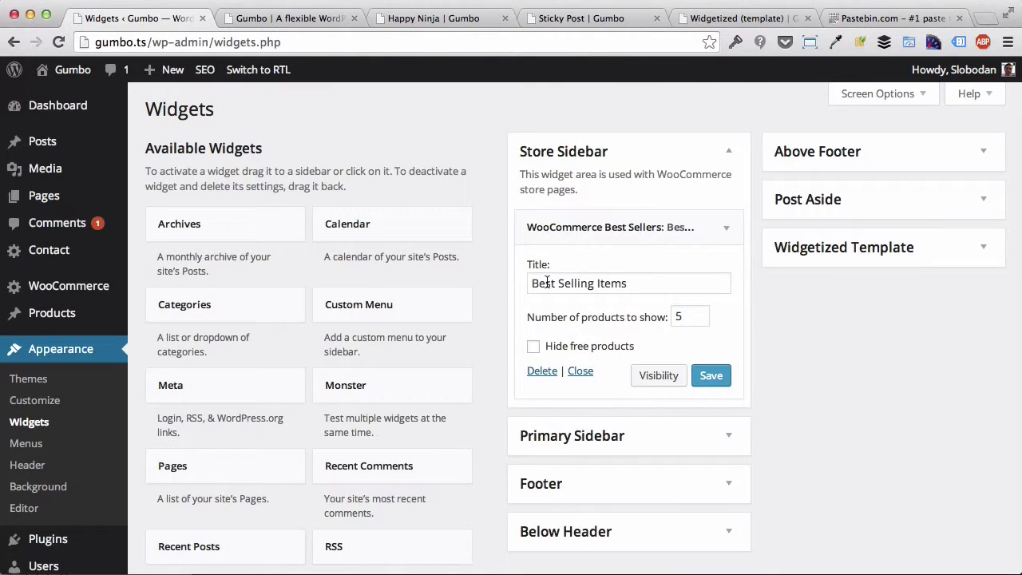
{"action": "left_click", "coordinate": [418, 23]}
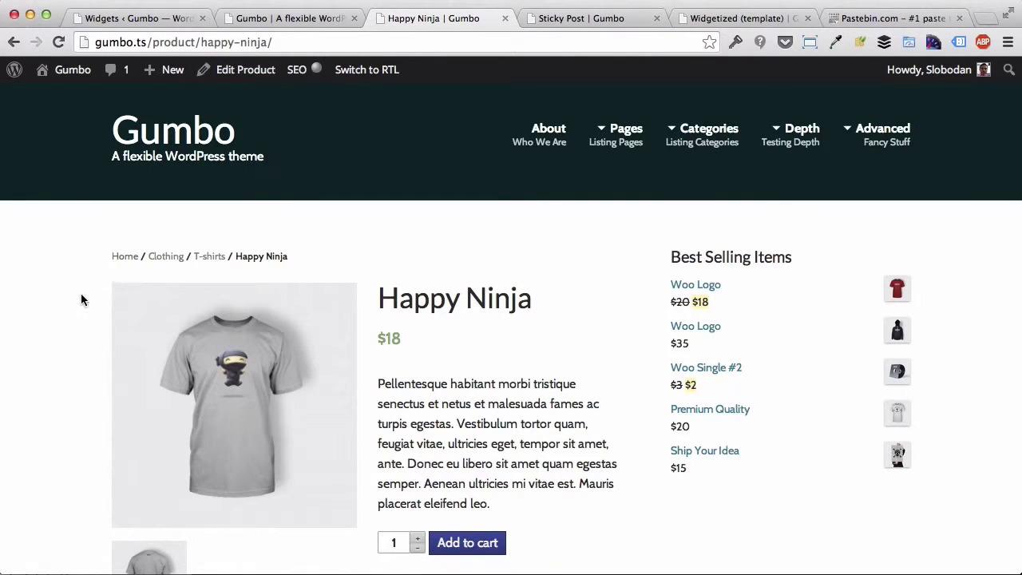
- Load gumbo.ts/shop/ in place of the product page to view the sidebar on the shop page
{"action": "left_click", "coordinate": [156, 43]}
{"action": "left_click_drag", "start_coordinate": [152, 44], "coordinate": [387, 70]}
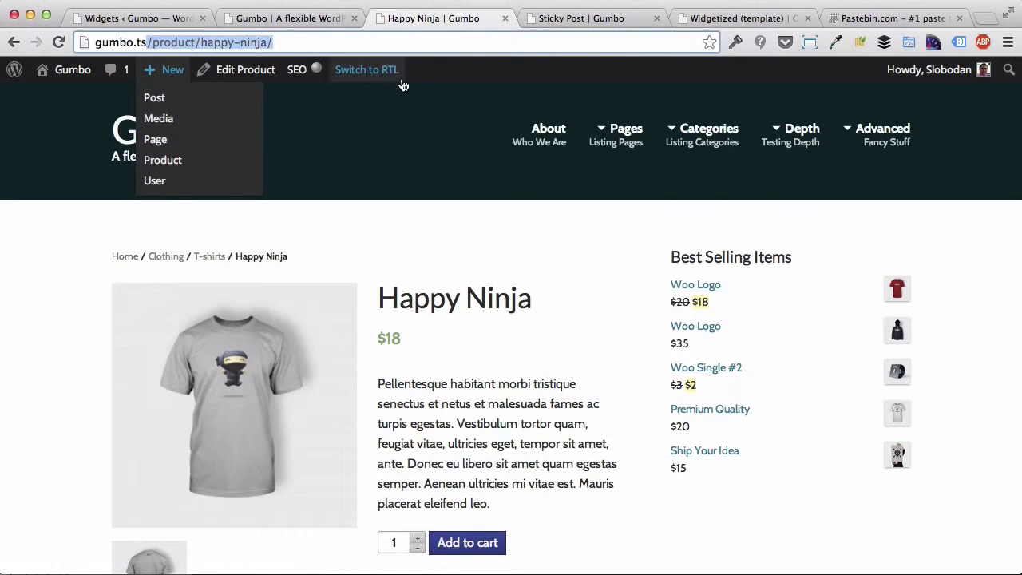
{"action": "type", "text": "shop"}
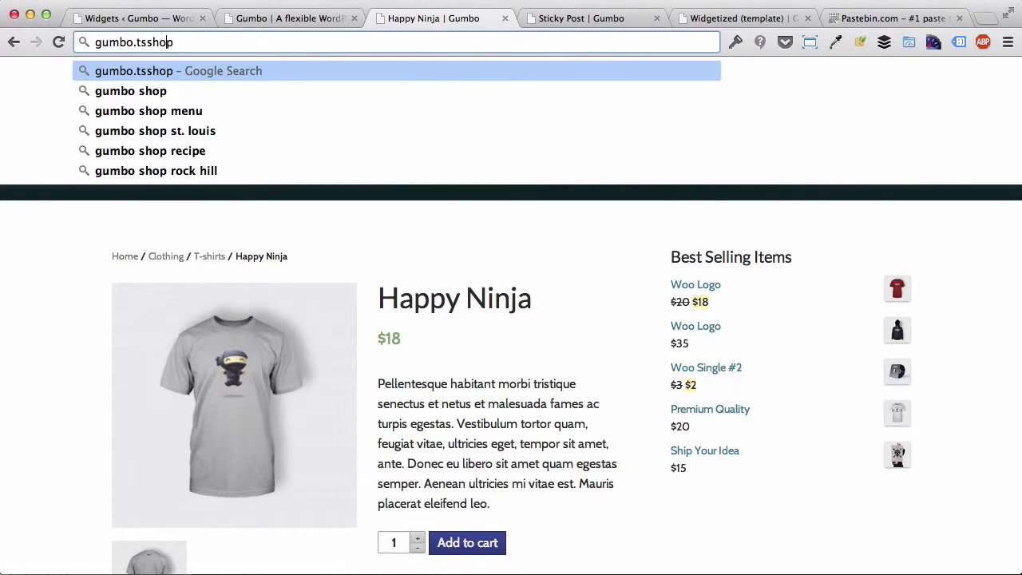
{"action": "type", "text": "/"}
{"action": "key", "text": "Return"}
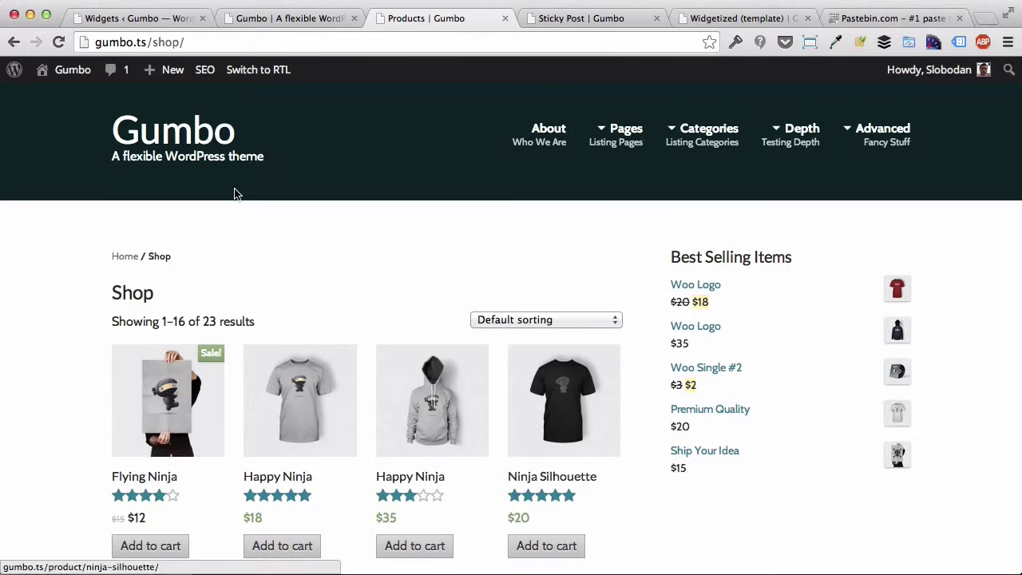
- Collapse the Store Sidebar area and compare the Footer area's widgets with the footer on the homepage
{"action": "left_click", "coordinate": [149, 19]}
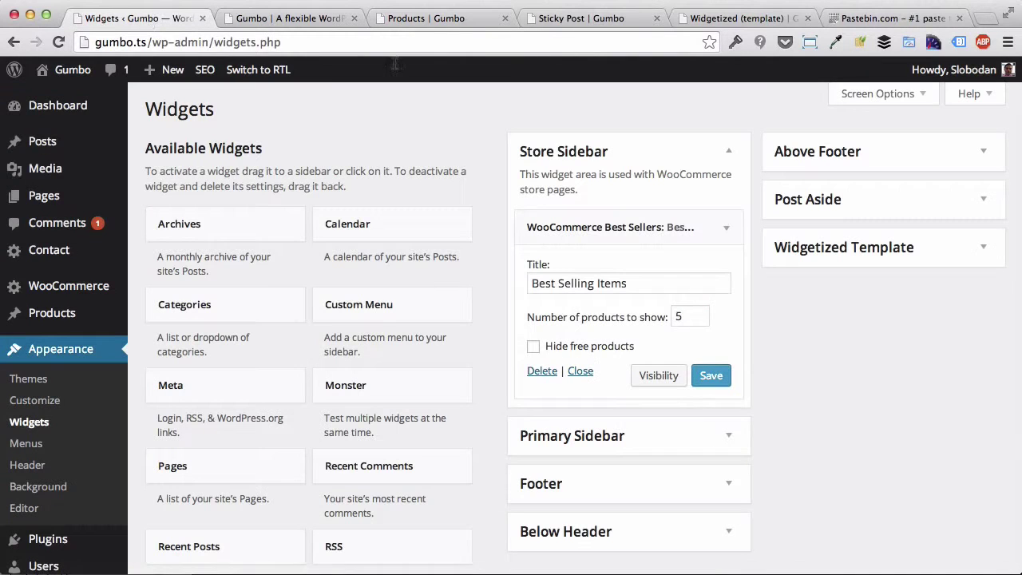
{"action": "left_click", "coordinate": [727, 154]}
{"action": "left_click", "coordinate": [736, 253]}
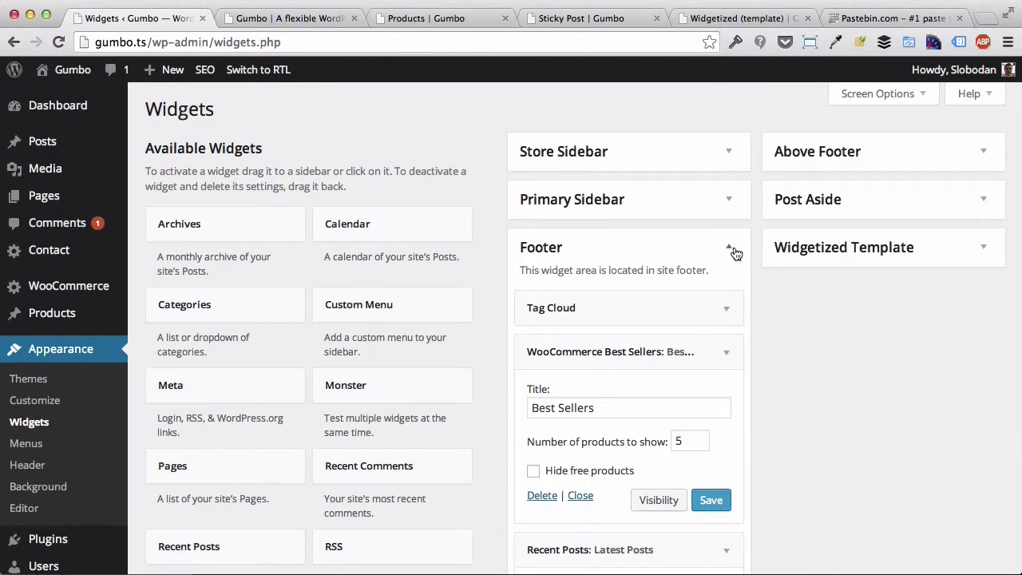
{"action": "left_click", "coordinate": [722, 361]}
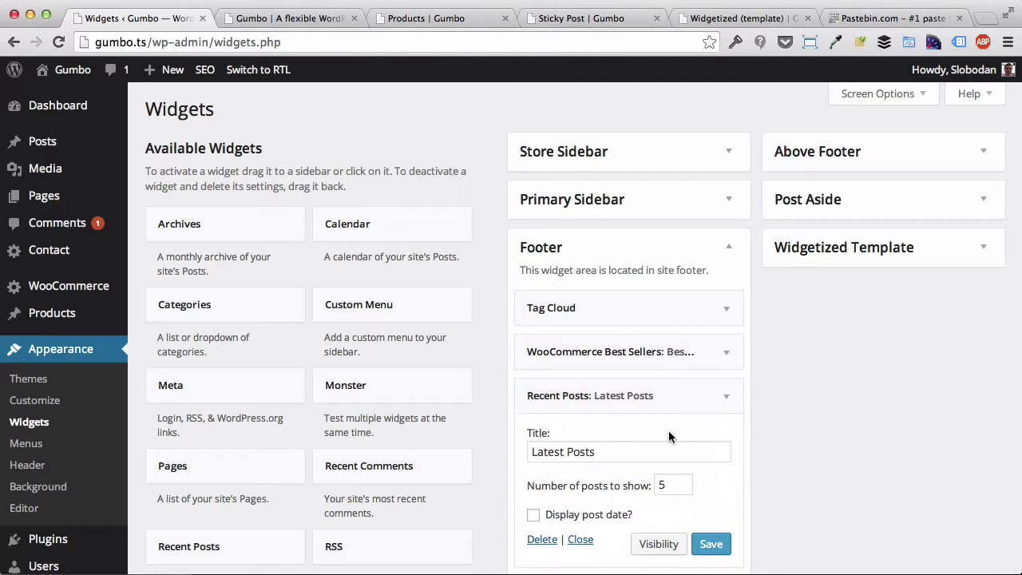
{"action": "left_click", "coordinate": [726, 397]}
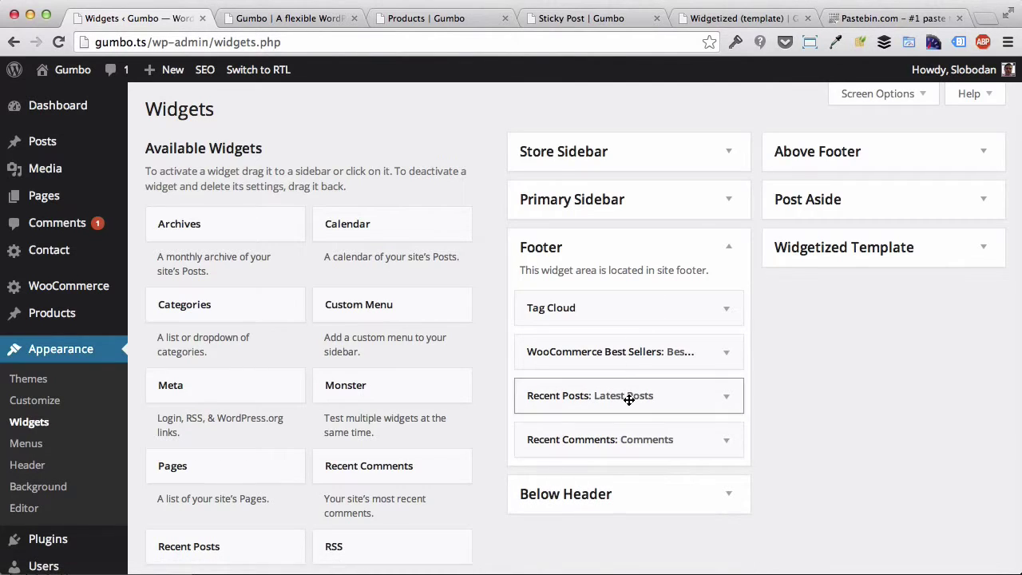
{"action": "left_click", "coordinate": [257, 24]}
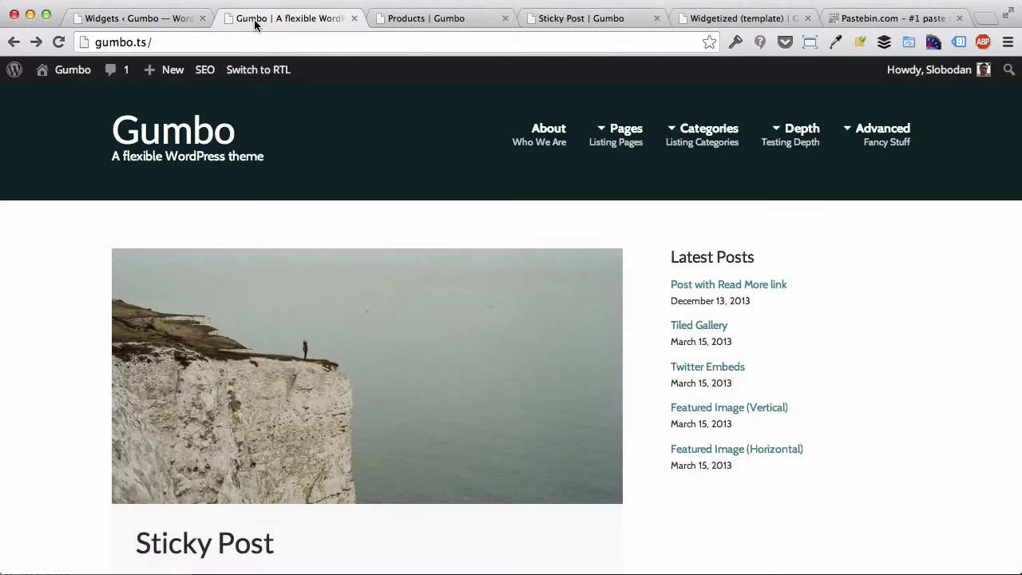
{"action": "scroll", "coordinate": [24, 431], "scroll_direction": "down", "scroll_amount": 15}
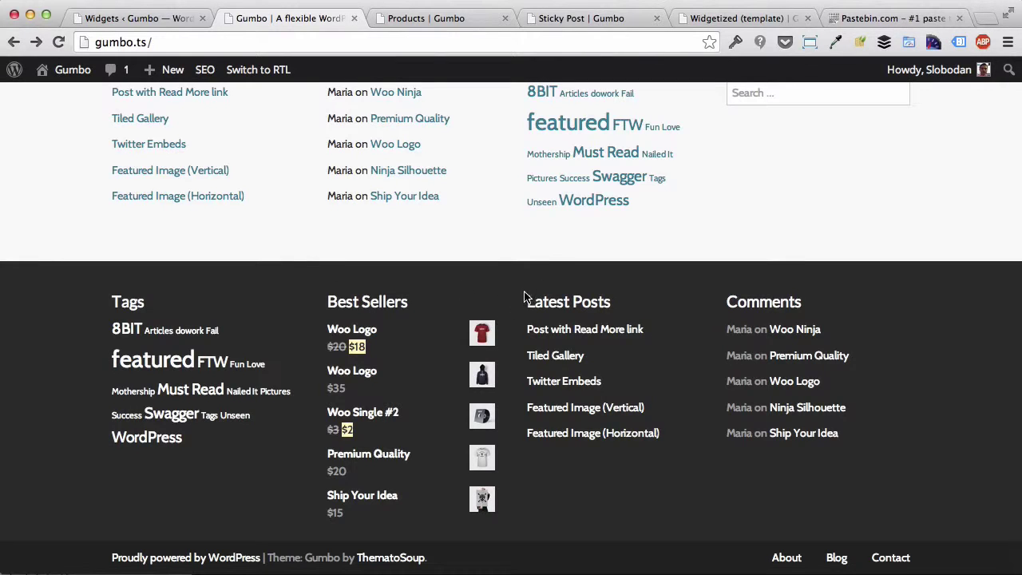
- Delete the Recent Comments widget from the Footer area and reload the homepage to check its footer
{"action": "left_click", "coordinate": [152, 16]}
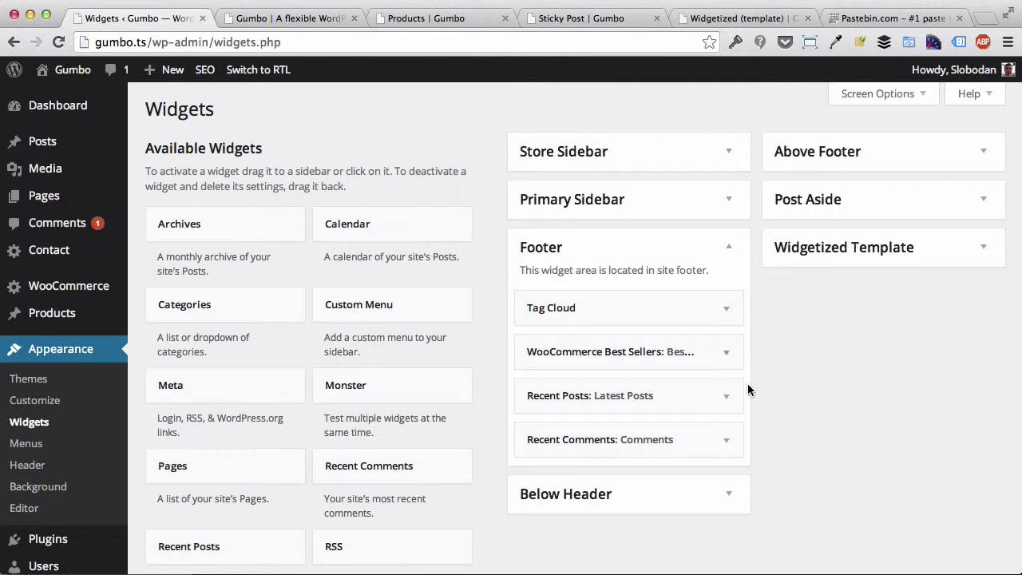
{"action": "left_click", "coordinate": [727, 440]}
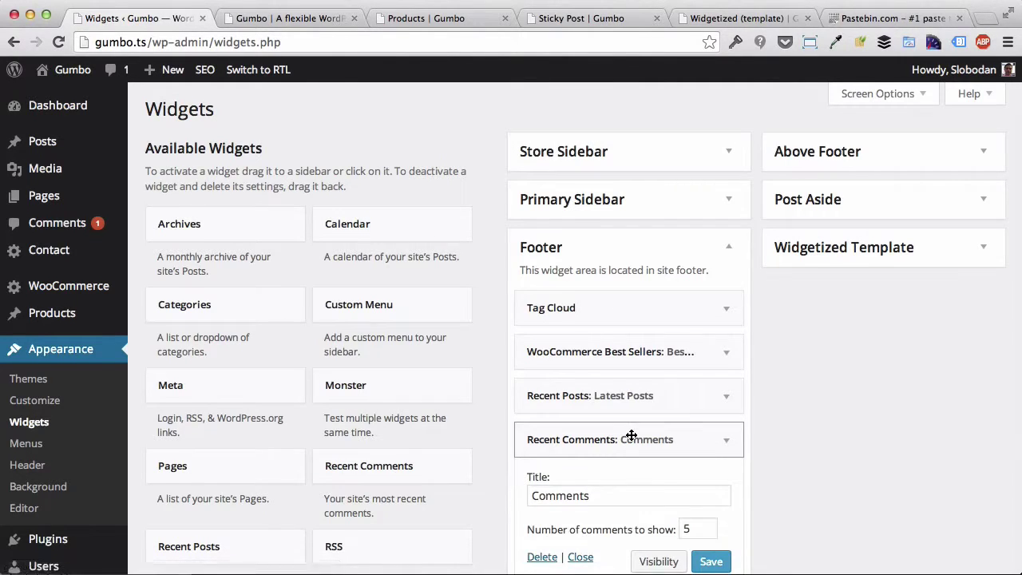
{"action": "scroll", "coordinate": [631, 435], "scroll_direction": "down", "scroll_amount": 2}
{"action": "left_click", "coordinate": [541, 477]}
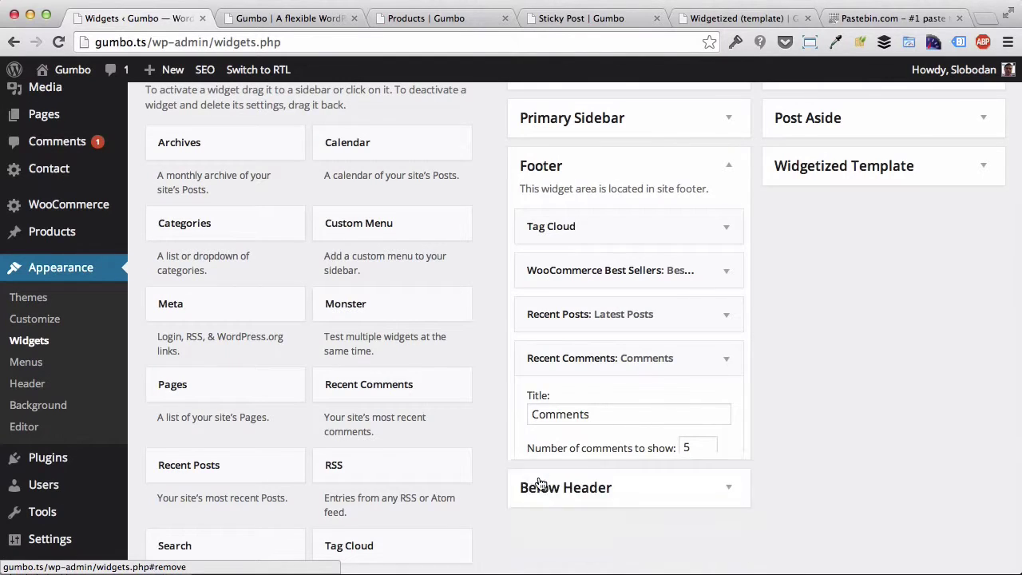
{"action": "left_click", "coordinate": [281, 24]}
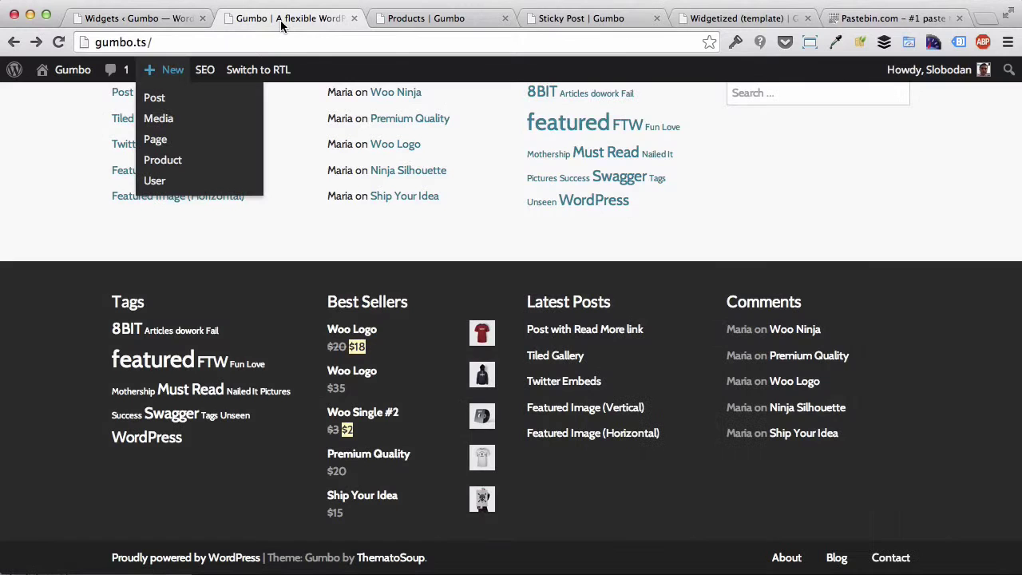
{"action": "key", "text": "super+r"}
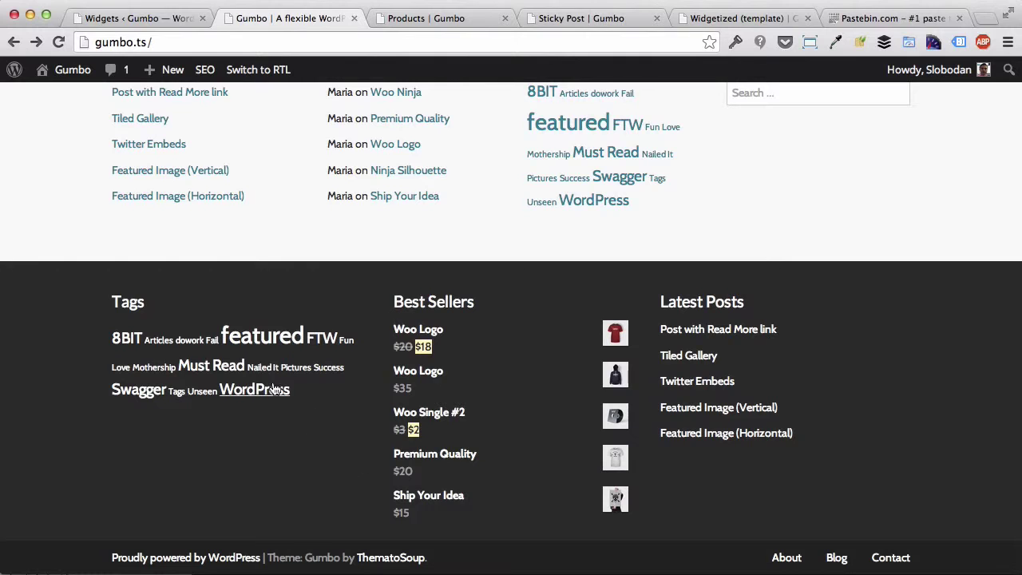
- Delete the Recent Posts widget from the Footer area and reload the homepage to check the footer columns
{"action": "left_click", "coordinate": [125, 19]}
{"action": "left_click", "coordinate": [727, 314]}
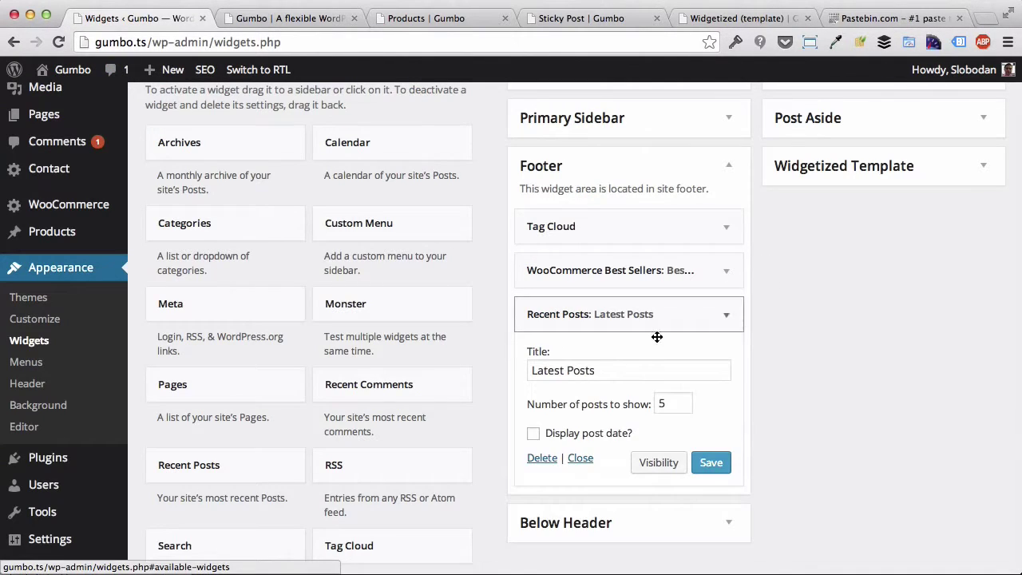
{"action": "left_click", "coordinate": [541, 458]}
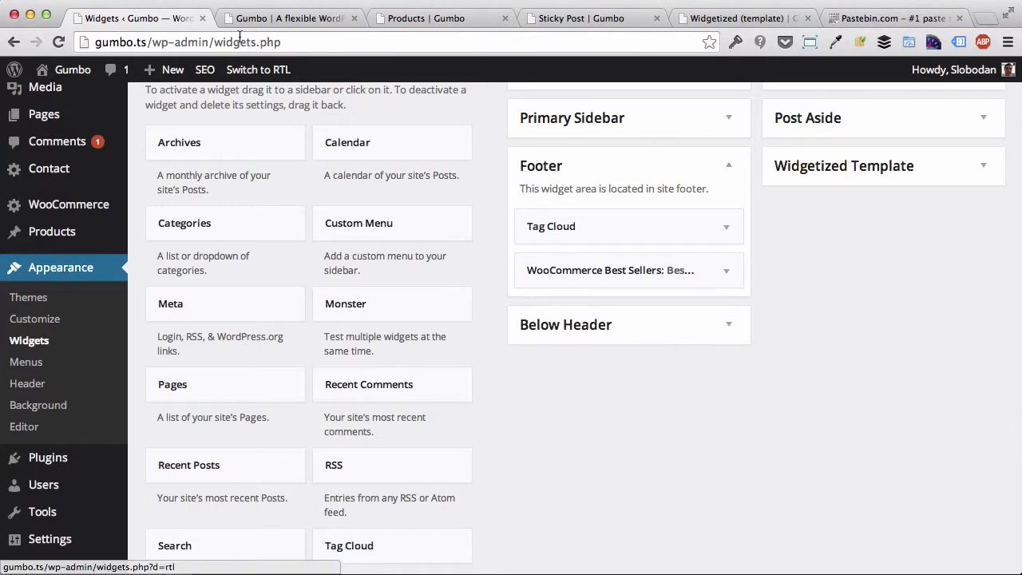
{"action": "left_click", "coordinate": [251, 18]}
{"action": "key", "text": "super+r"}
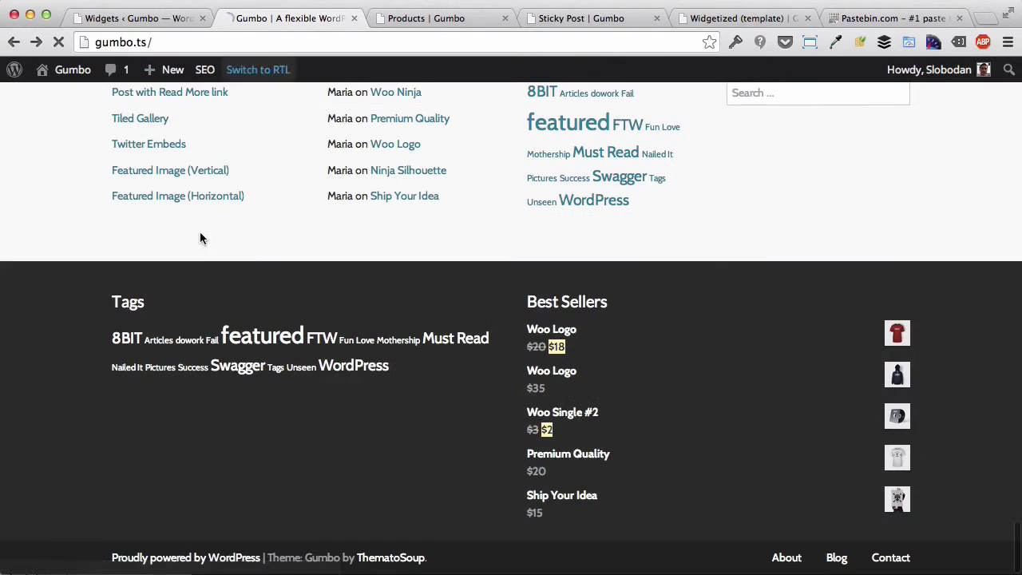
{"action": "scroll", "coordinate": [92, 460], "scroll_direction": "down", "scroll_amount": 3}
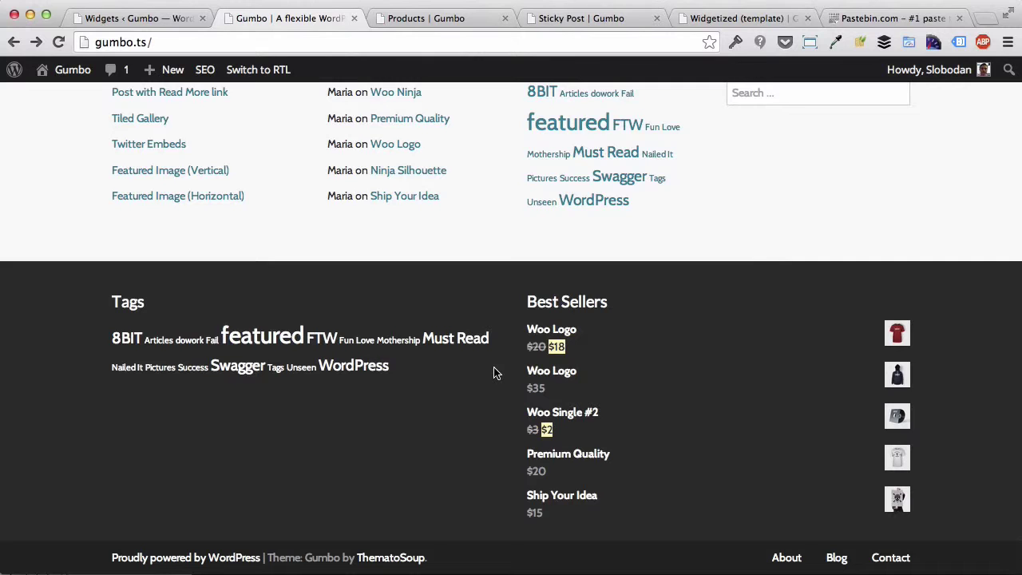
- Look over the widget section above the homepage footer, and collapse the Footer area on the Widgets screen
{"action": "scroll", "coordinate": [84, 277], "scroll_direction": "up", "scroll_amount": 2}
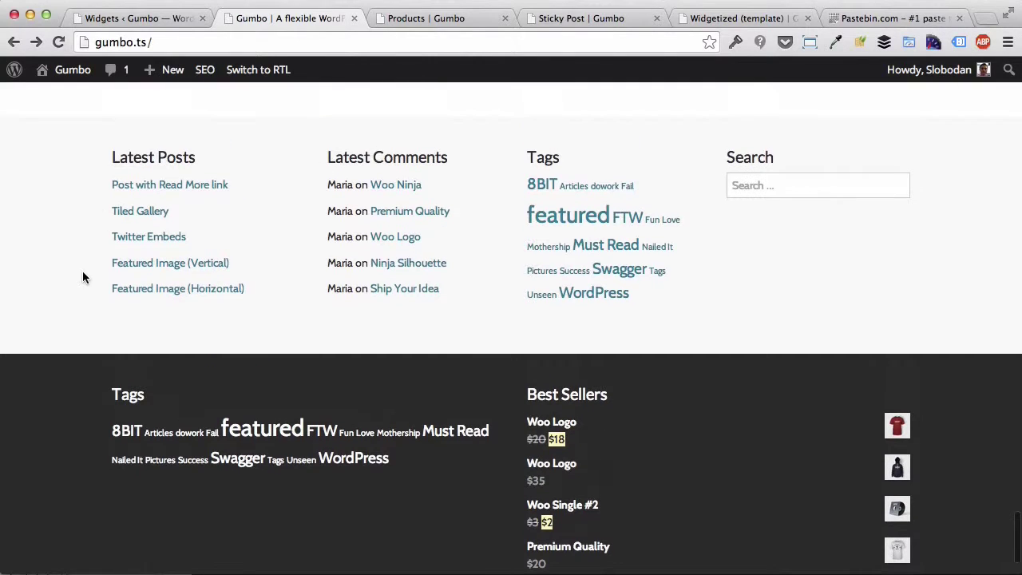
{"action": "scroll", "coordinate": [32, 247], "scroll_direction": "up", "scroll_amount": 1}
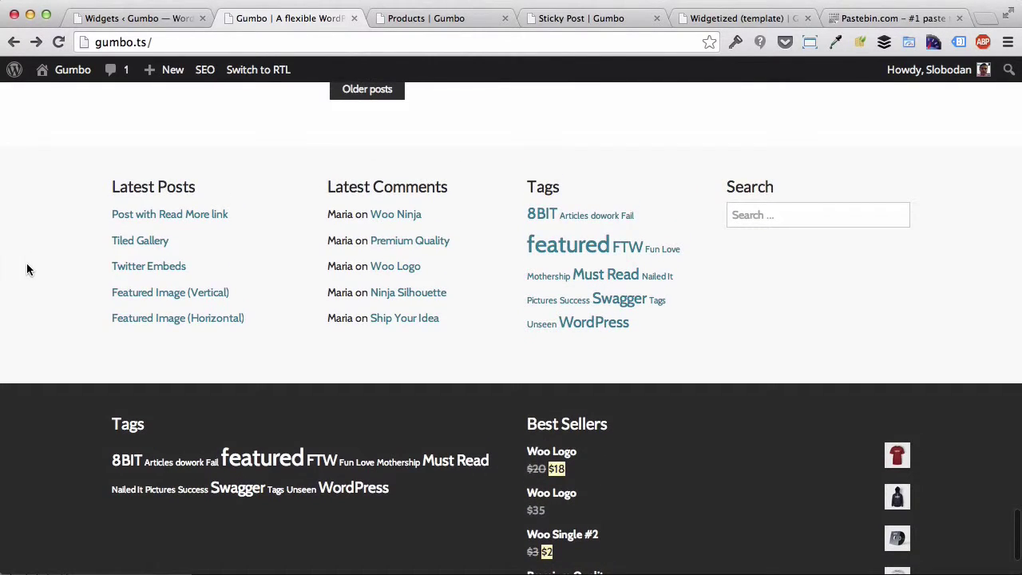
{"action": "scroll", "coordinate": [26, 269], "scroll_direction": "up", "scroll_amount": 1}
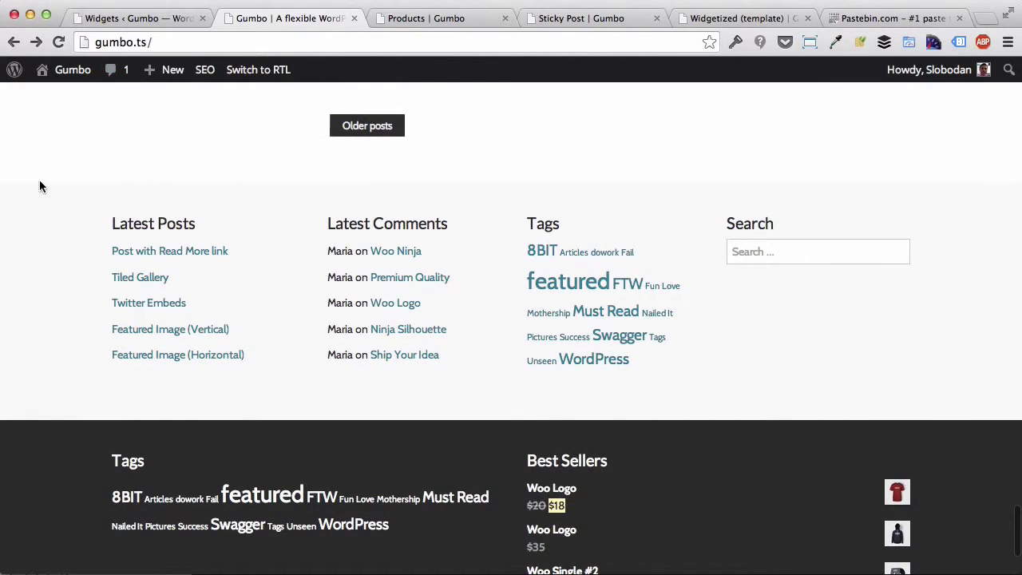
{"action": "scroll", "coordinate": [40, 182], "scroll_direction": "up", "scroll_amount": 10}
{"action": "scroll", "coordinate": [40, 261], "scroll_direction": "up", "scroll_amount": 15}
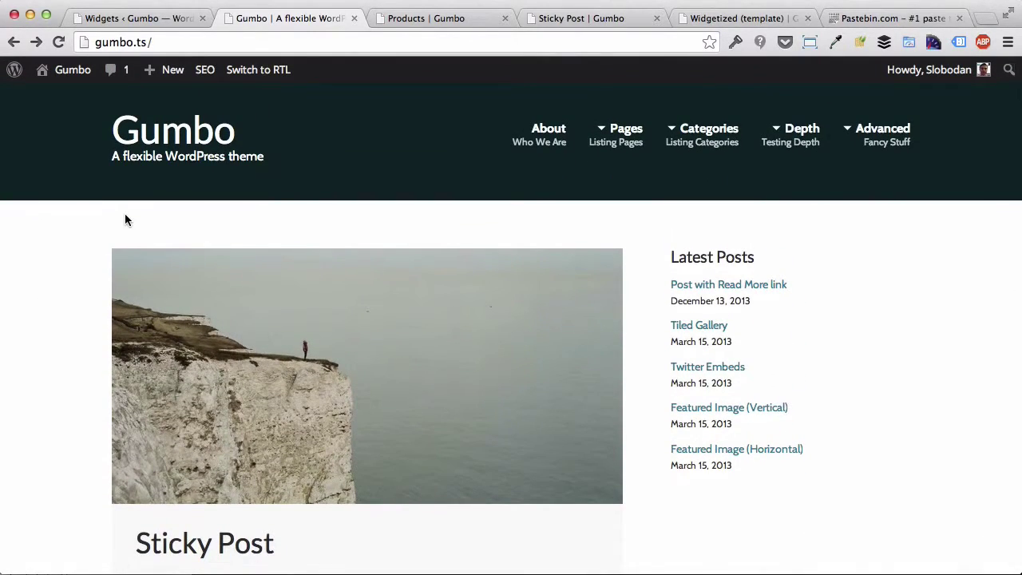
{"action": "left_click", "coordinate": [103, 11]}
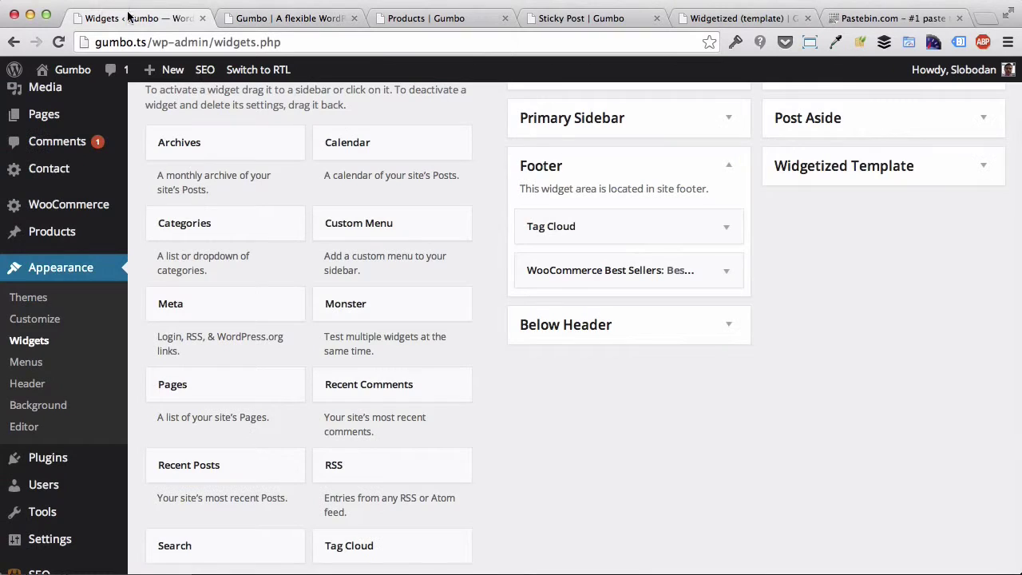
{"action": "left_click", "coordinate": [730, 166]}
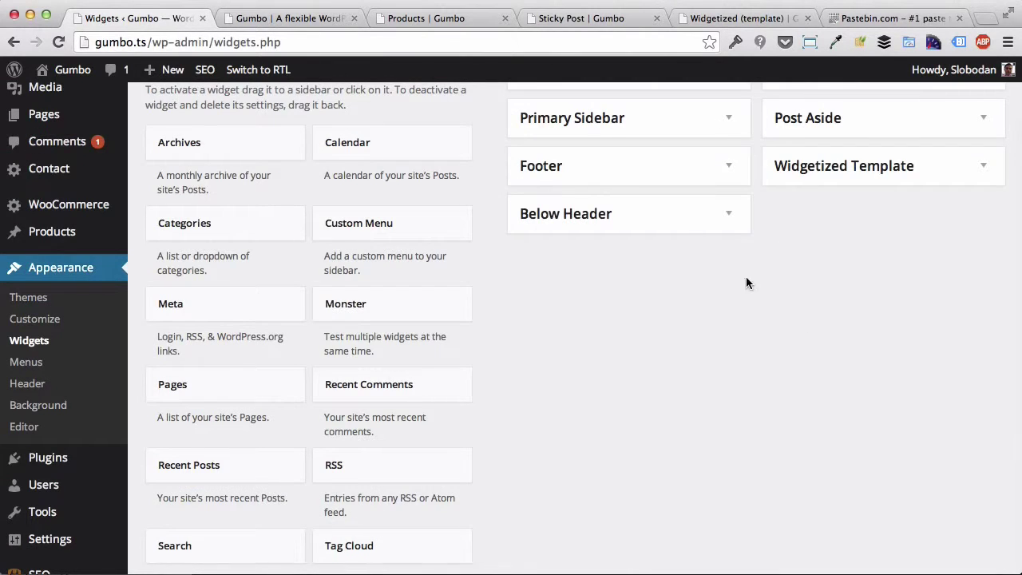
- Add a Tag Cloud widget to the Below Header area with the title and taxonomy set to Categories, and save it
{"action": "left_click", "coordinate": [728, 212]}
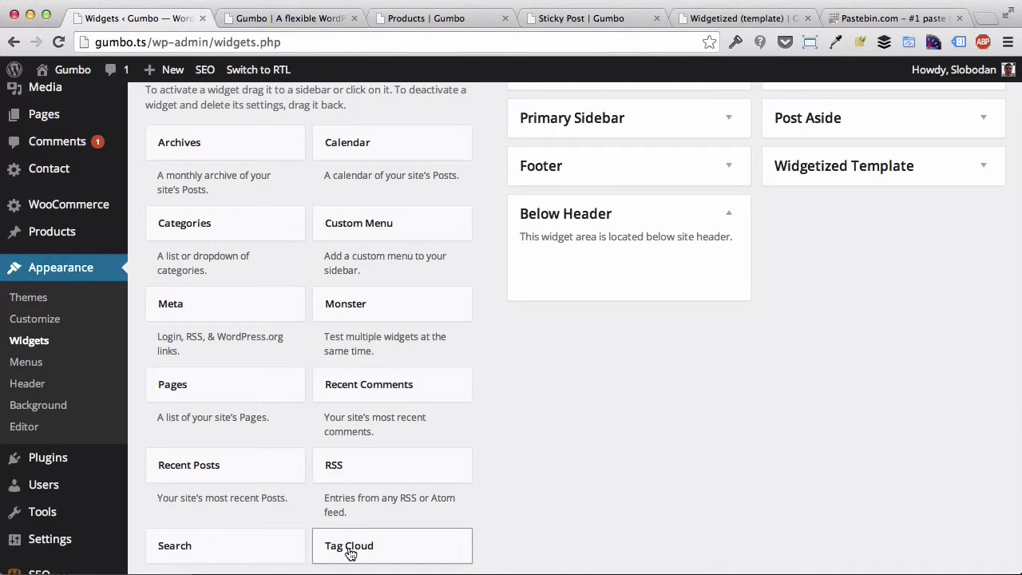
{"action": "left_click_drag", "start_coordinate": [351, 553], "coordinate": [578, 272]}
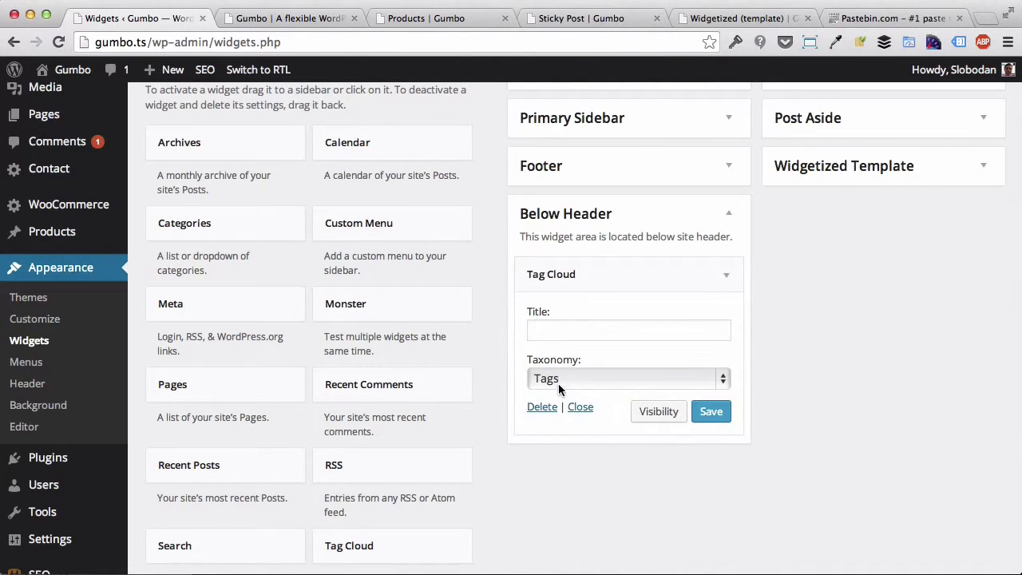
{"action": "left_click", "coordinate": [558, 383]}
{"action": "left_click", "coordinate": [553, 363]}
{"action": "left_click", "coordinate": [545, 328]}
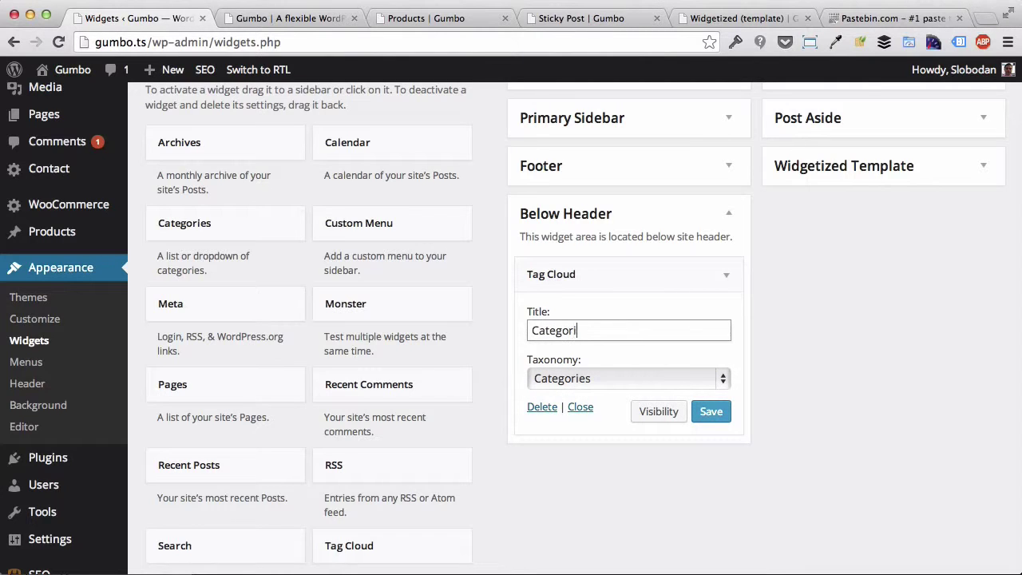
{"action": "left_click", "coordinate": [711, 413]}
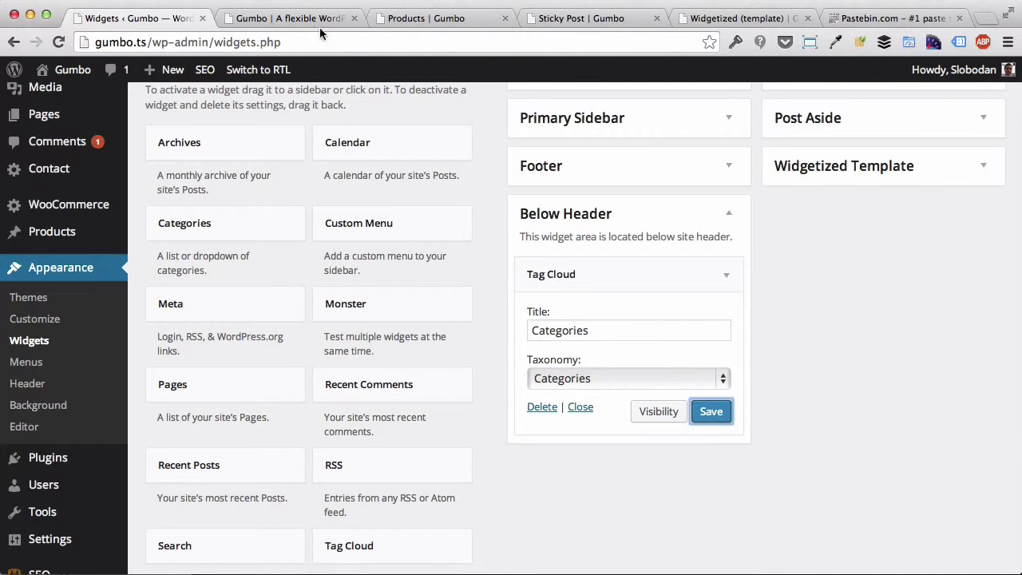
- Check the widget section below the homepage header, and collapse the Below Header area on the Widgets screen
{"action": "left_click", "coordinate": [298, 19]}
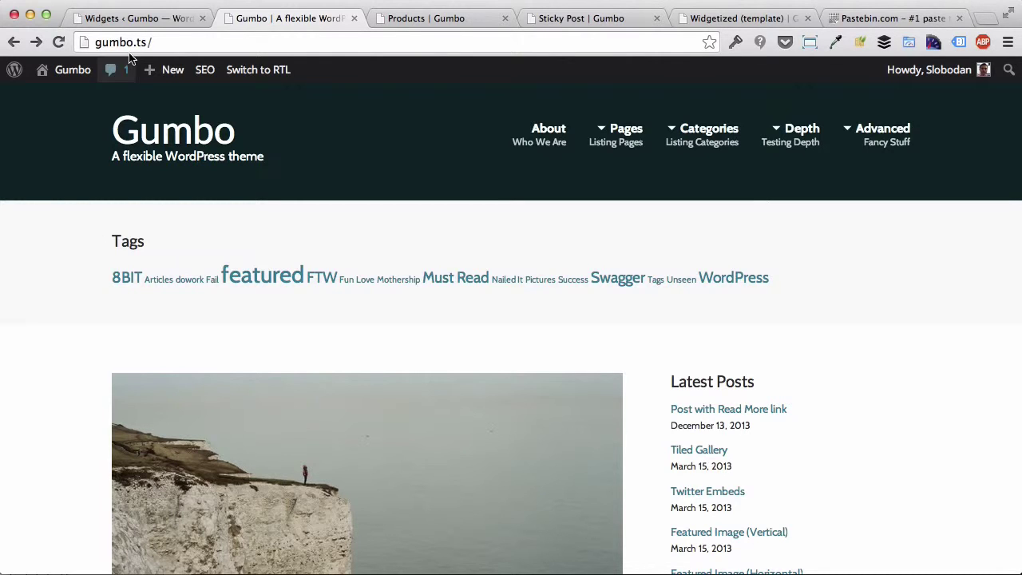
{"action": "left_click", "coordinate": [152, 19]}
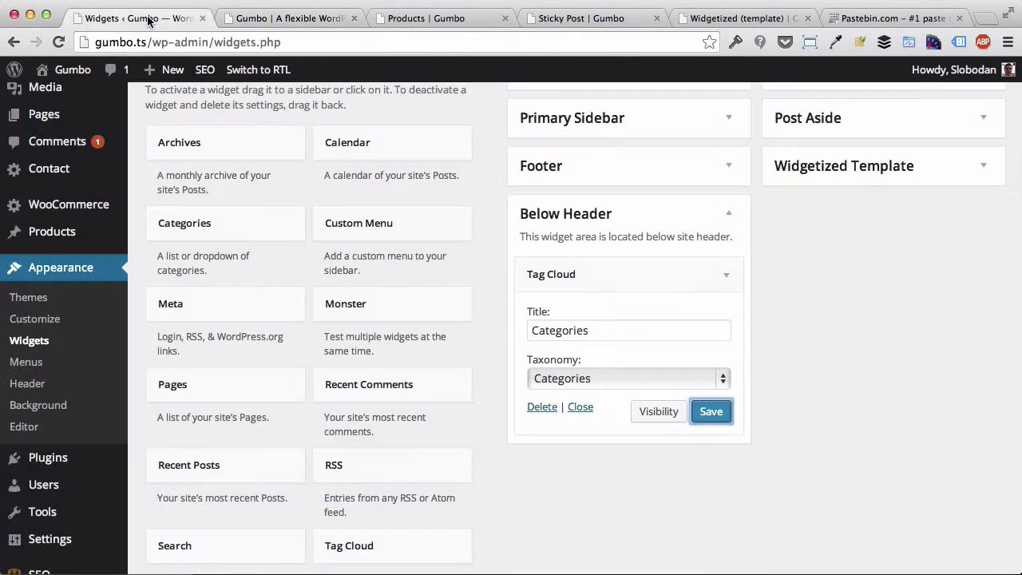
{"action": "left_click", "coordinate": [730, 218]}
- Expand the Post Aside area and examine the space beside the content on the Sticky Post page
{"action": "scroll", "coordinate": [950, 281], "scroll_direction": "up", "scroll_amount": 2}
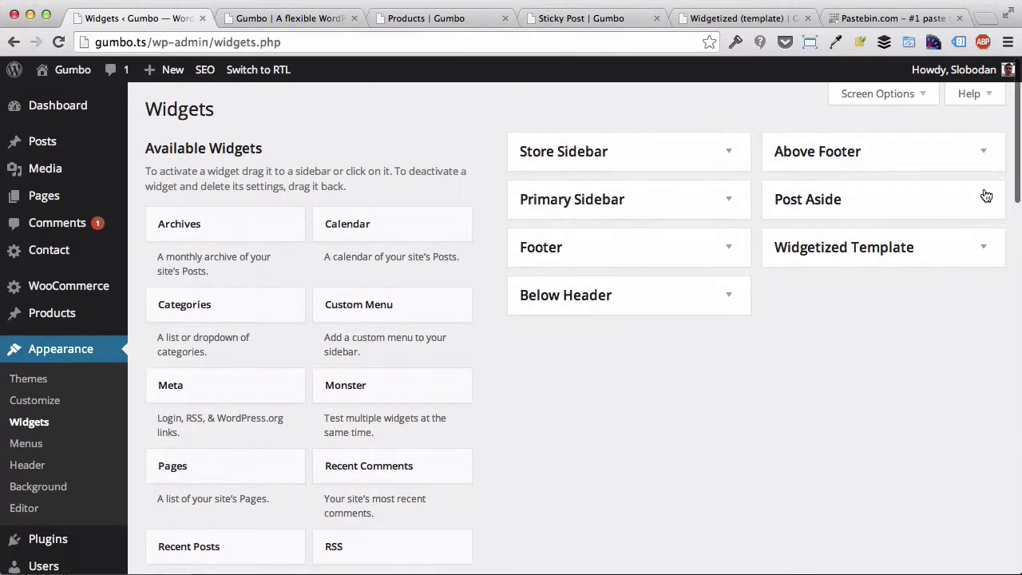
{"action": "left_click", "coordinate": [987, 196]}
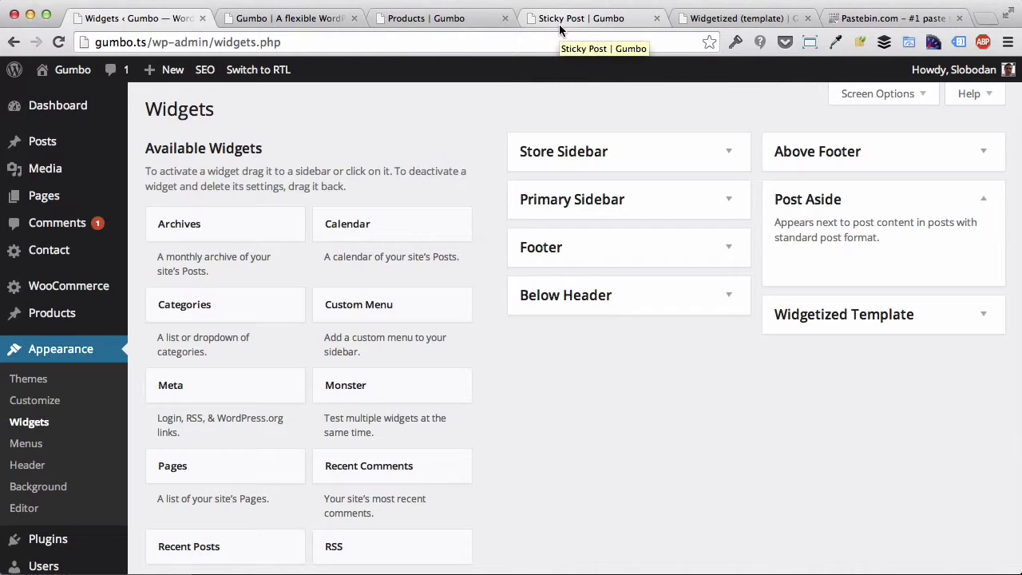
{"action": "left_click", "coordinate": [586, 18]}
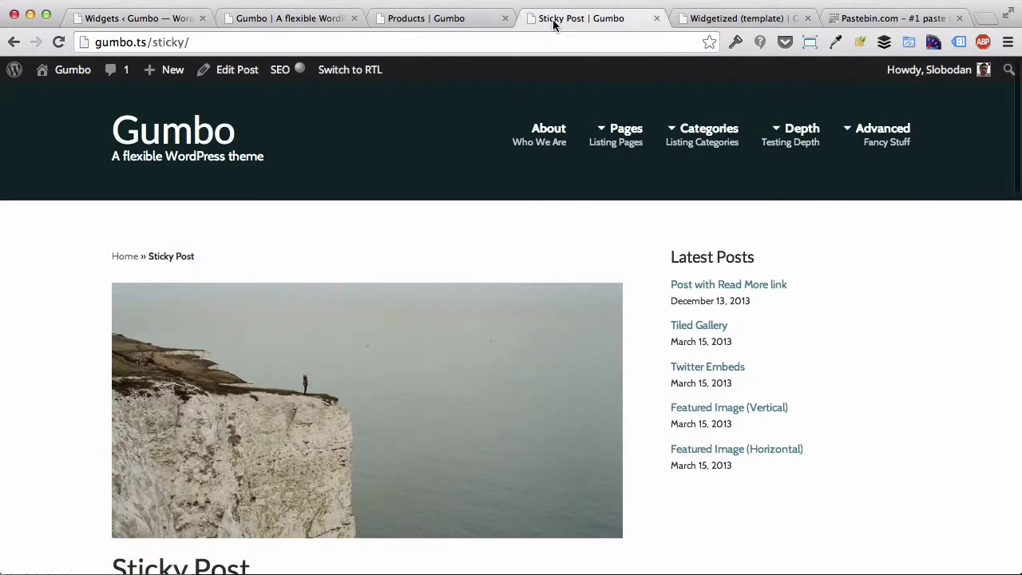
{"action": "scroll", "coordinate": [36, 334], "scroll_direction": "down", "scroll_amount": 5}
{"action": "scroll", "coordinate": [36, 334], "scroll_direction": "down", "scroll_amount": 3}
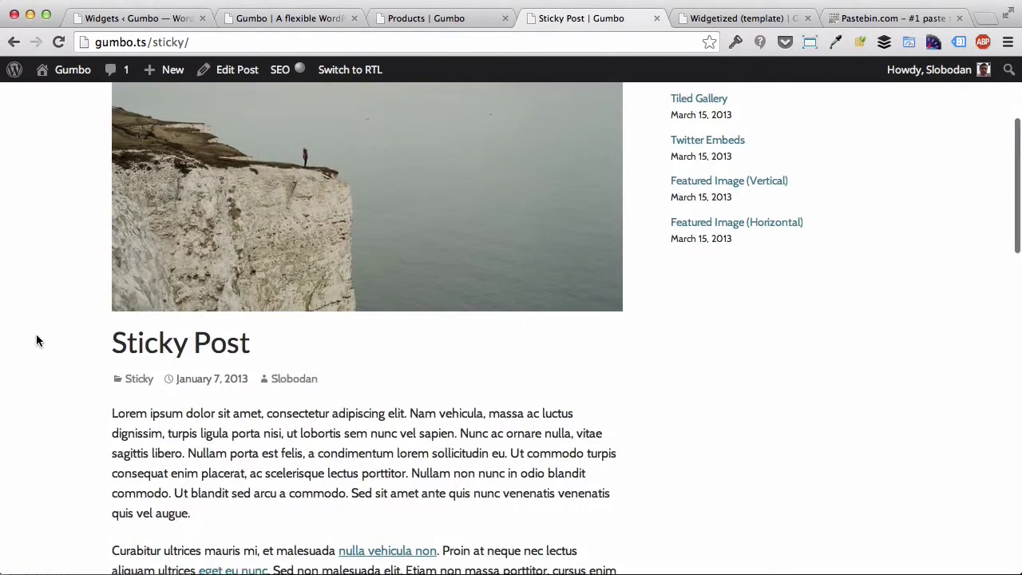
{"action": "scroll", "coordinate": [48, 409], "scroll_direction": "up", "scroll_amount": 1}
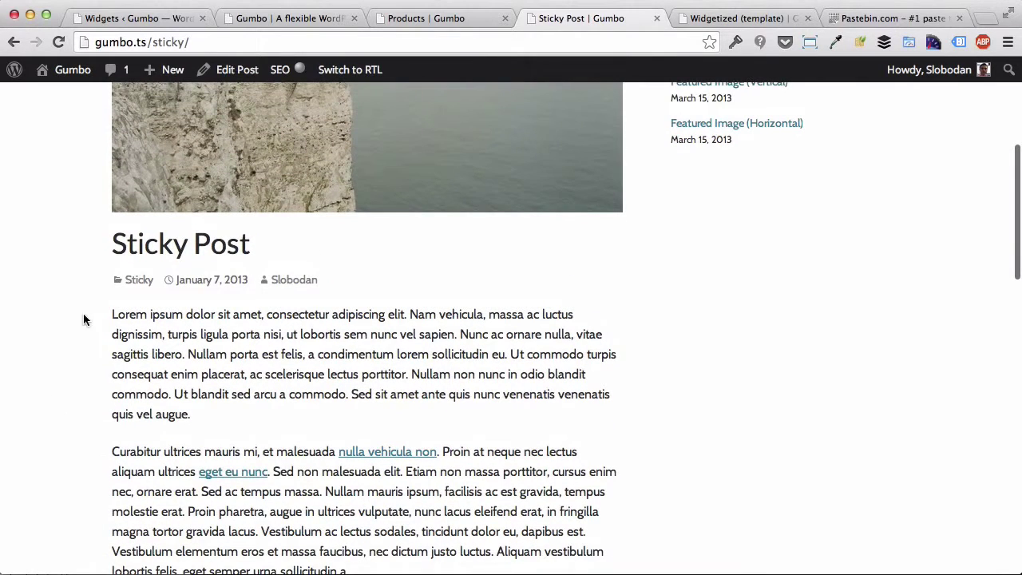
- Copy all of the social sharing button code from the New Paste box on Pastebin
{"action": "left_click", "coordinate": [835, 18]}
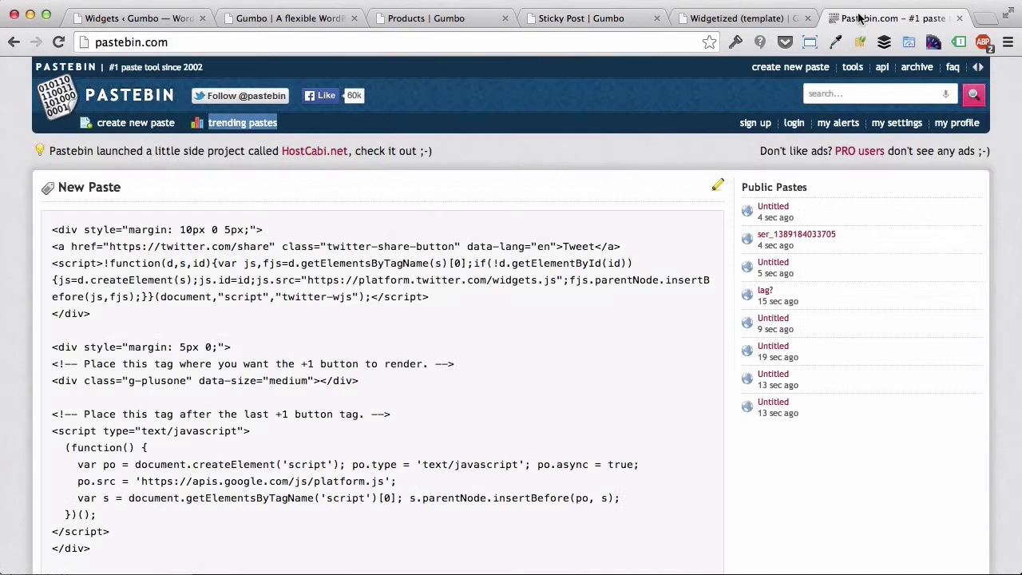
{"action": "key", "text": "super+a"}
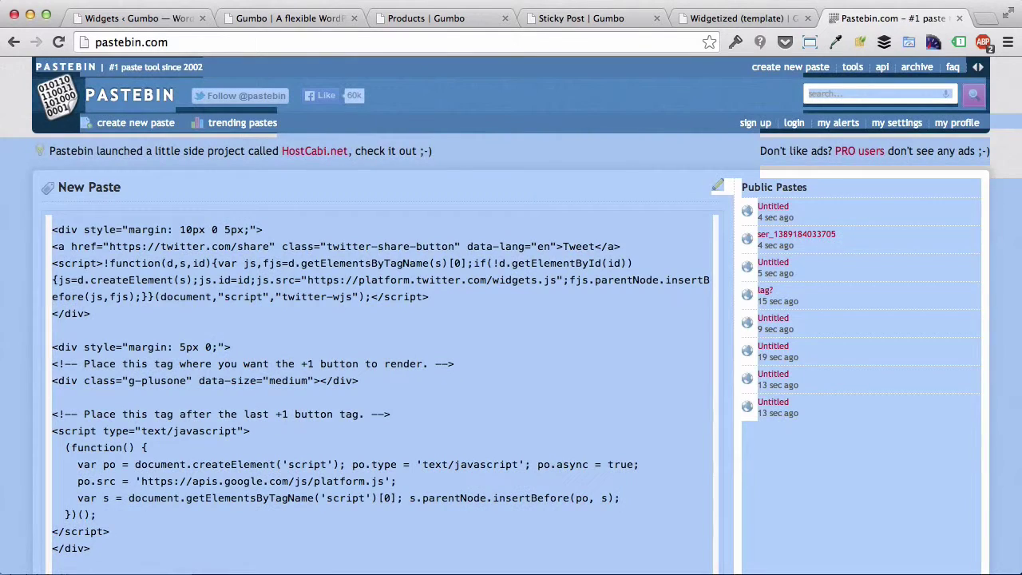
{"action": "left_click", "coordinate": [397, 252]}
{"action": "key", "text": "super+a"}
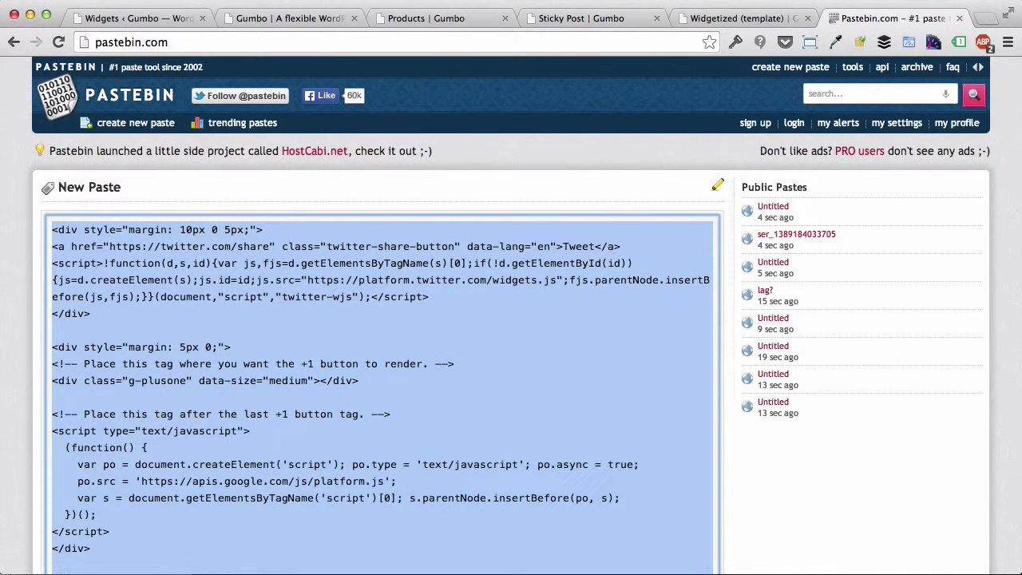
- Return to the Widgets screen and add a Text widget to the Post Aside area
{"action": "left_click", "coordinate": [129, 18]}
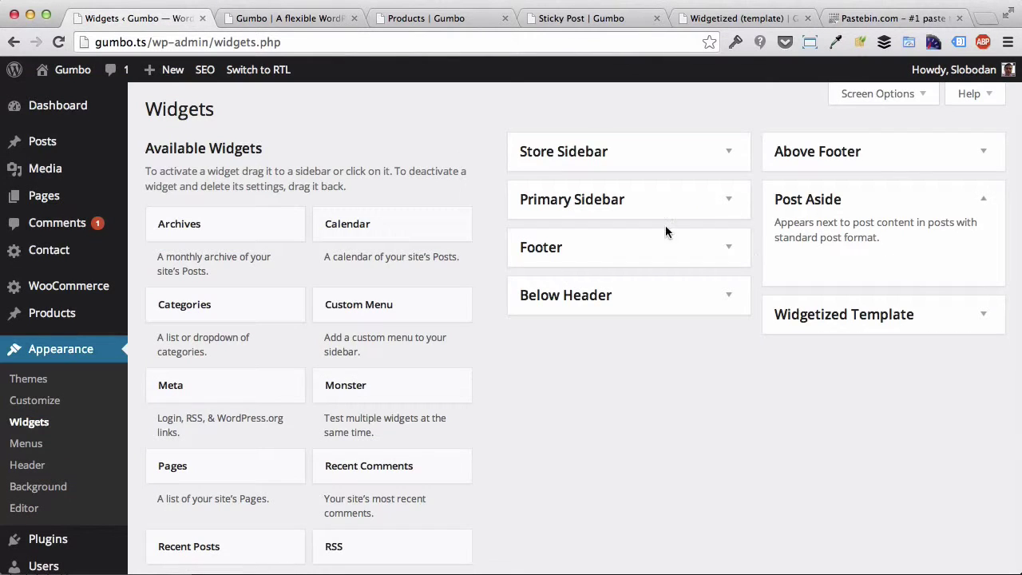
{"action": "scroll", "coordinate": [334, 548], "scroll_direction": "down", "scroll_amount": 3}
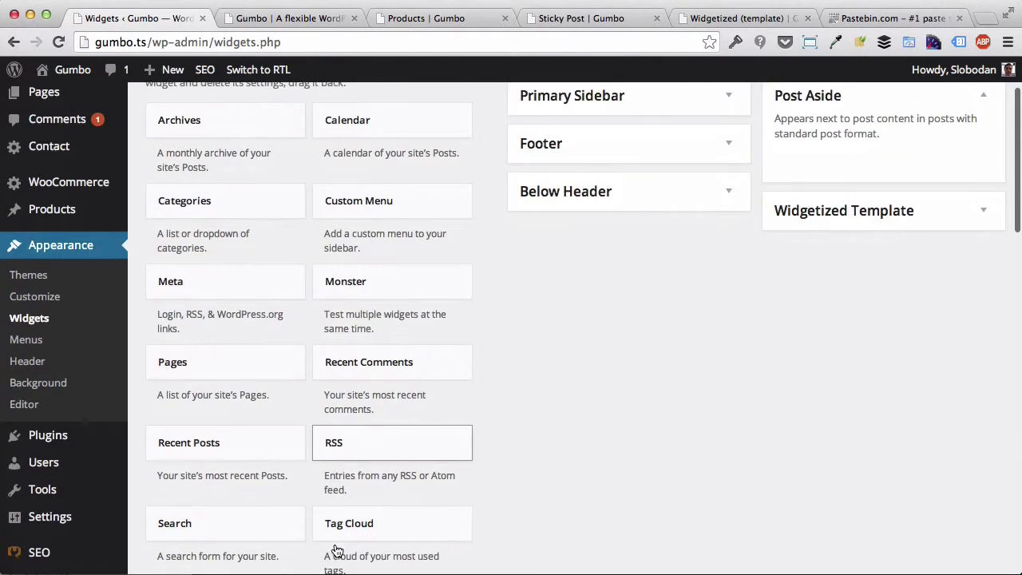
{"action": "scroll", "coordinate": [239, 517], "scroll_direction": "down", "scroll_amount": 3}
{"action": "left_click_drag", "start_coordinate": [200, 525], "coordinate": [813, 95]}
{"action": "scroll", "coordinate": [714, 291], "scroll_direction": "up", "scroll_amount": 1}
{"action": "scroll", "coordinate": [714, 290], "scroll_direction": "up", "scroll_amount": 5}
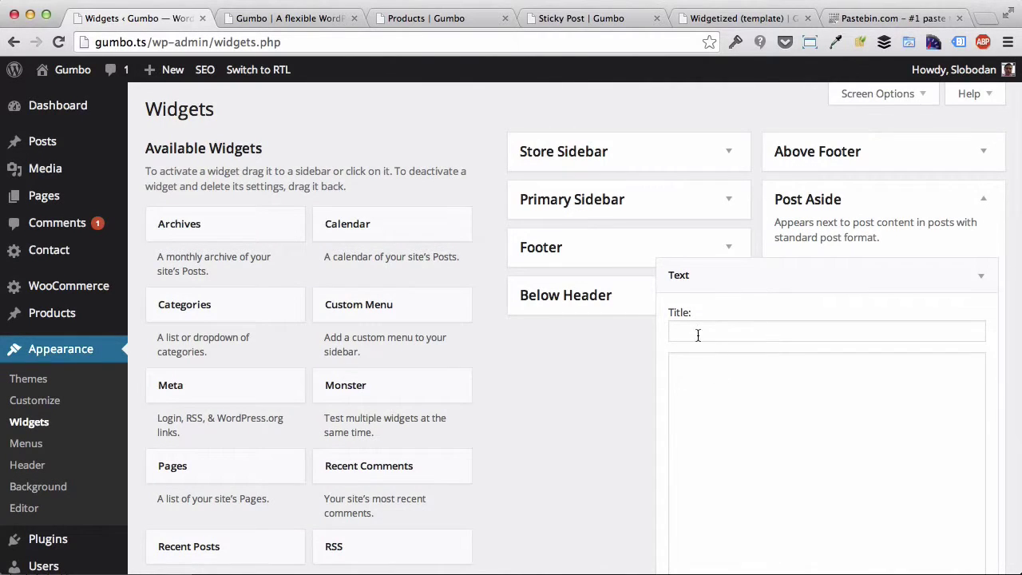
- Paste the copied social button code into the Post Aside Text widget's content and save the widget
{"action": "scroll", "coordinate": [713, 314], "scroll_direction": "down", "scroll_amount": 4}
{"action": "left_click", "coordinate": [783, 285]}
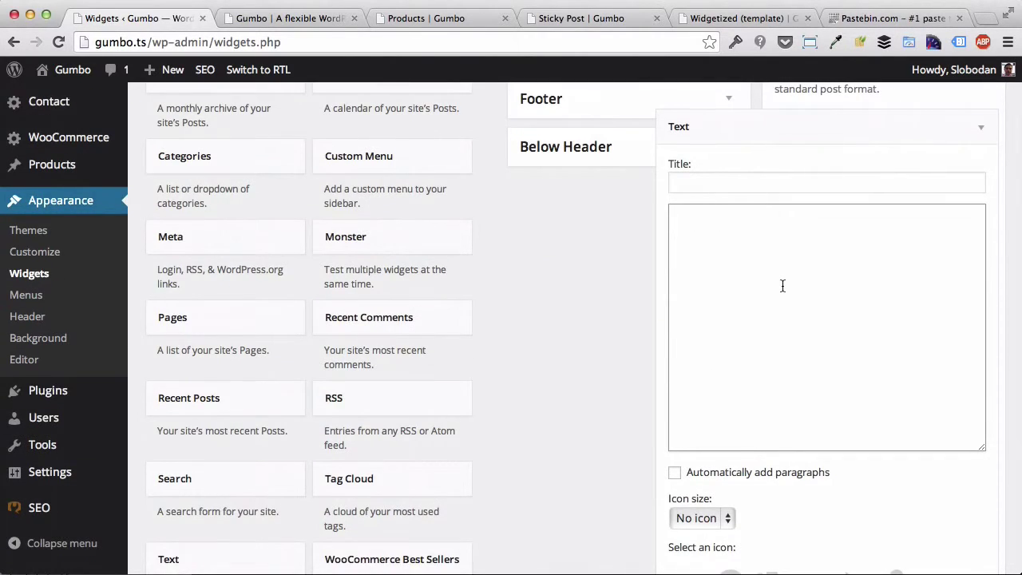
{"action": "key", "text": "super+v"}
{"action": "scroll", "coordinate": [479, 355], "scroll_direction": "down", "scroll_amount": 1}
{"action": "scroll", "coordinate": [620, 299], "scroll_direction": "down", "scroll_amount": 6}
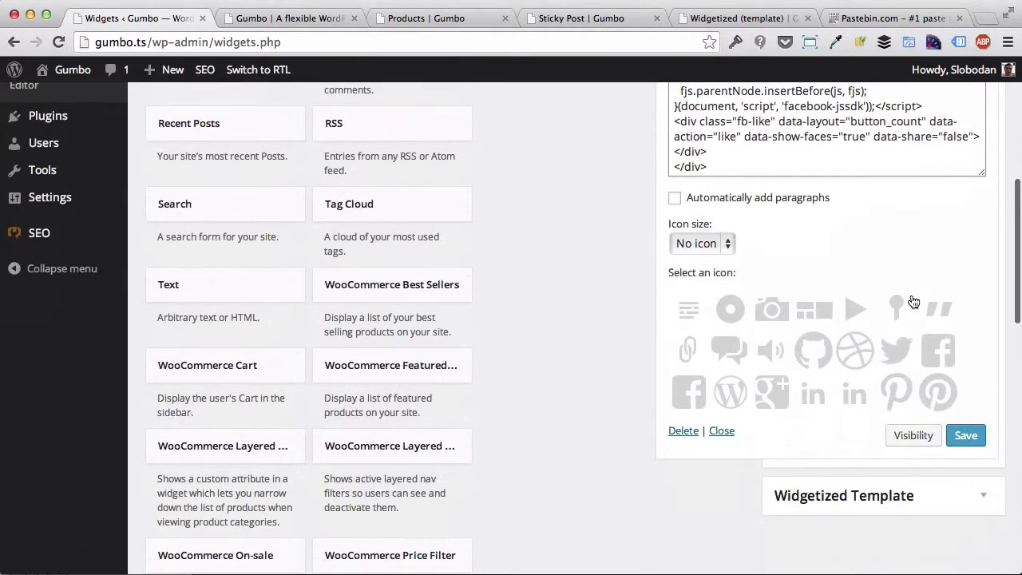
{"action": "left_click", "coordinate": [965, 432]}
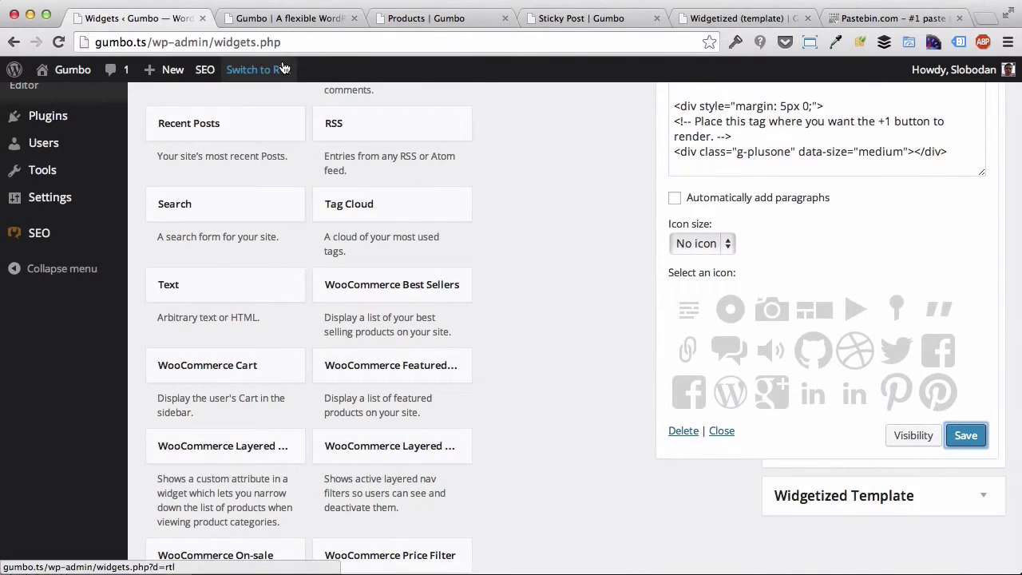
- Reload the Sticky Post page and check the social sharing buttons beside the post content
{"action": "left_click", "coordinate": [584, 18]}
{"action": "key", "text": "super+r"}
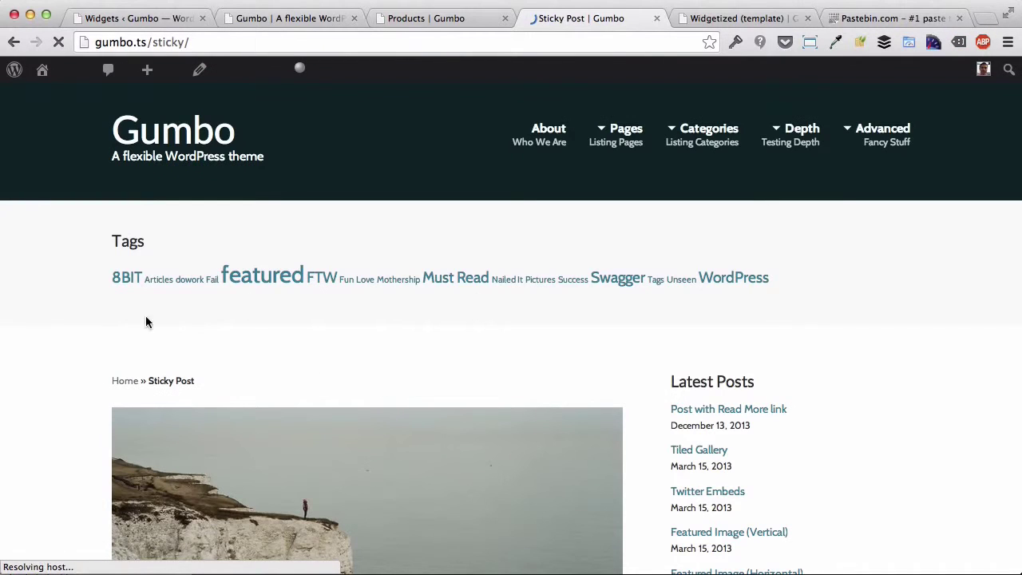
{"action": "scroll", "coordinate": [51, 386], "scroll_direction": "down", "scroll_amount": 10}
{"action": "scroll", "coordinate": [51, 386], "scroll_direction": "down", "scroll_amount": 1}
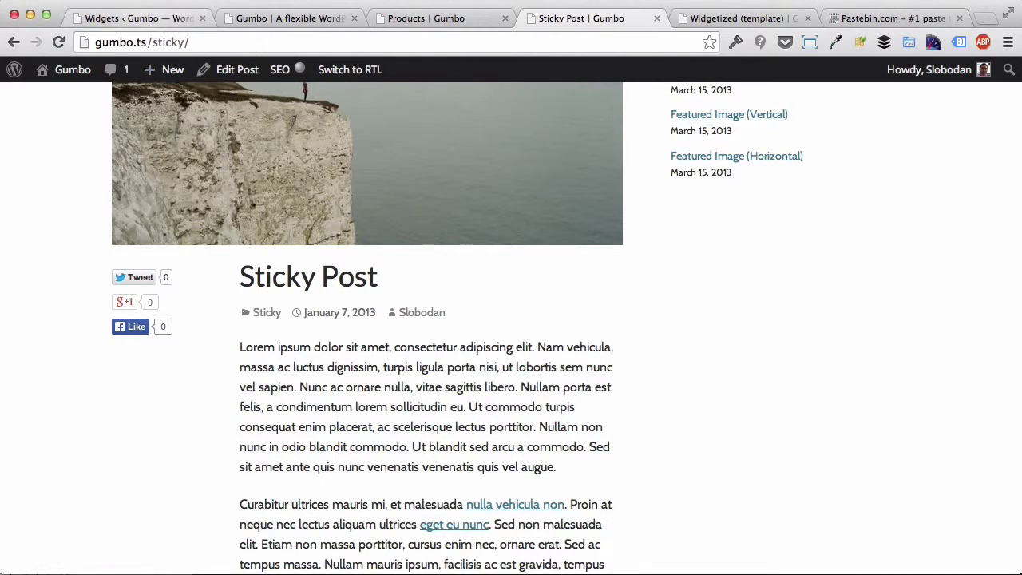
- Collapse the Text widget and the Post Aside area on the Widgets screen, and expand the Widgetized Template area
{"action": "left_click", "coordinate": [190, 7]}
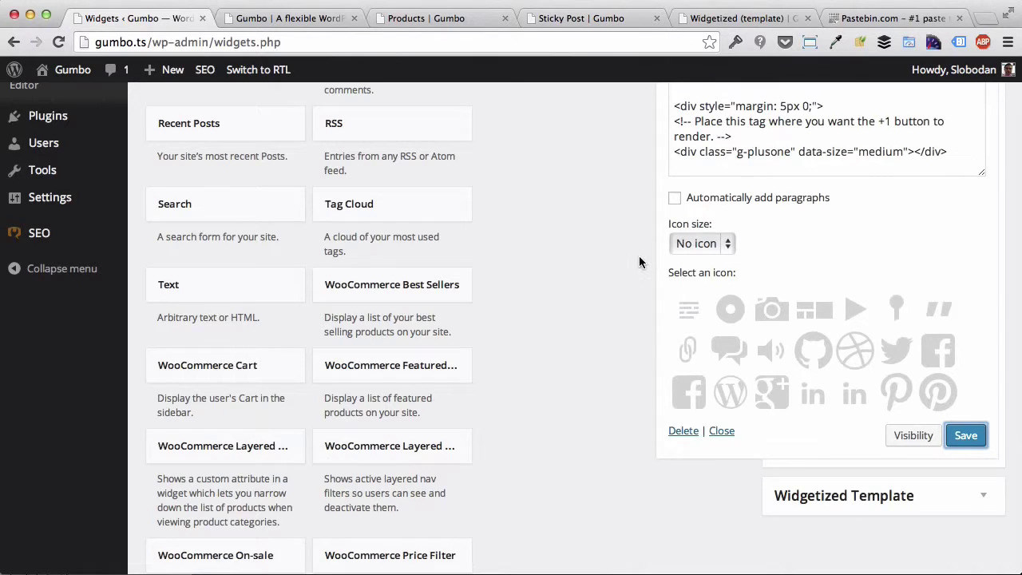
{"action": "scroll", "coordinate": [638, 262], "scroll_direction": "up", "scroll_amount": 8}
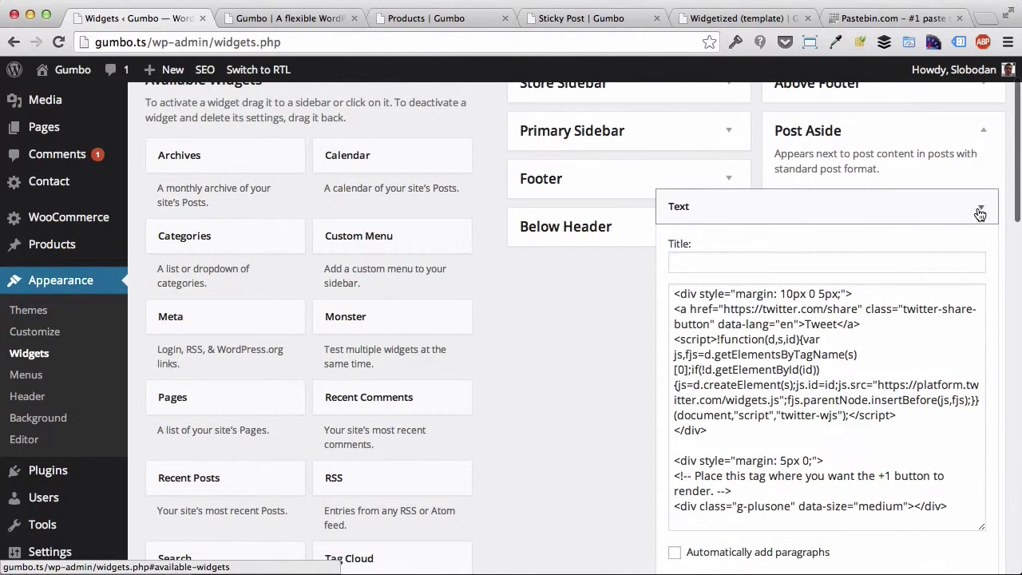
{"action": "left_click", "coordinate": [980, 212]}
{"action": "left_click", "coordinate": [983, 136]}
{"action": "left_click", "coordinate": [981, 182]}
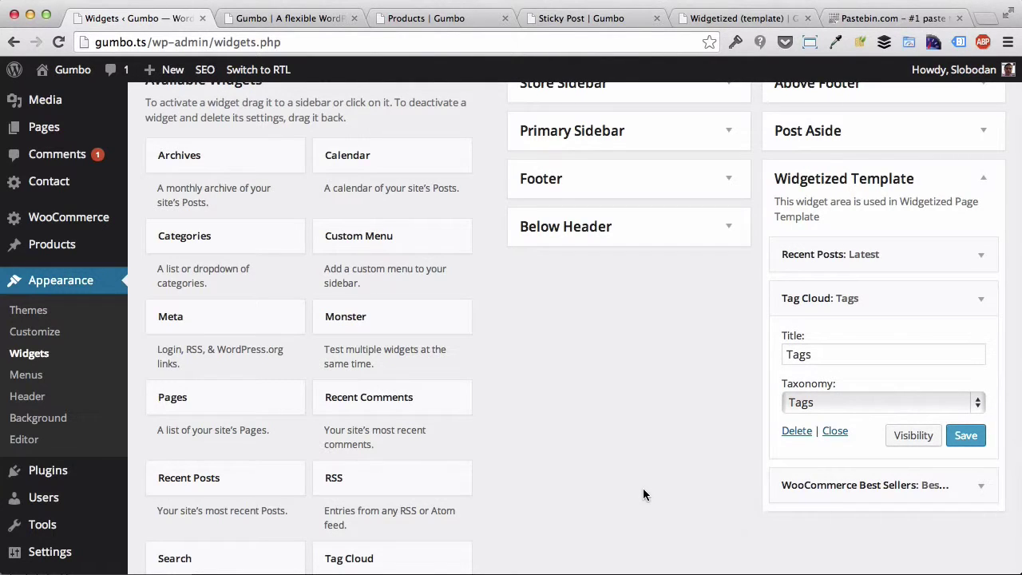
- Look over the Widgetized (template) page and its widget columns between the content and the footer
{"action": "left_click", "coordinate": [698, 21]}
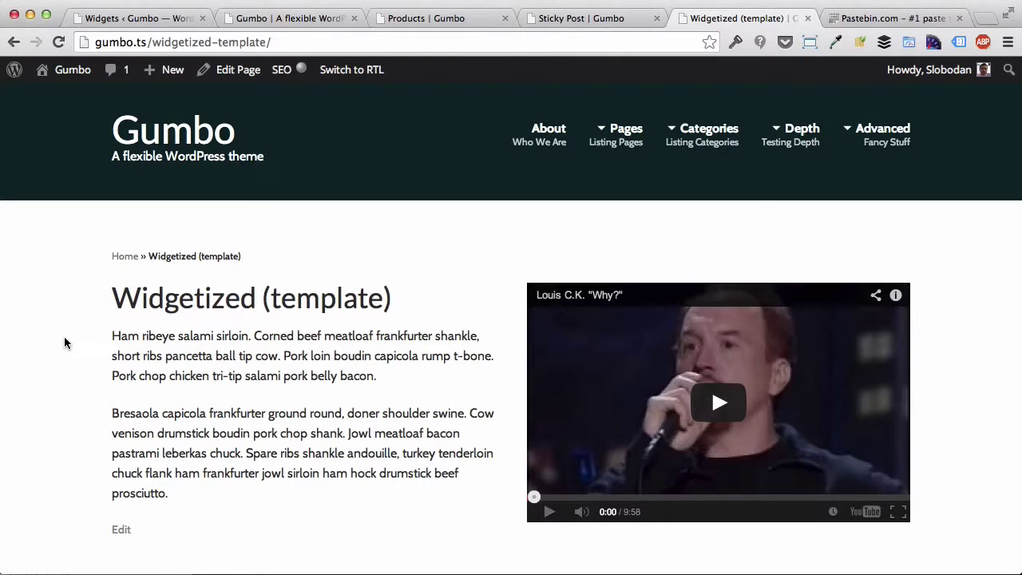
{"action": "scroll", "coordinate": [65, 343], "scroll_direction": "down", "scroll_amount": 5}
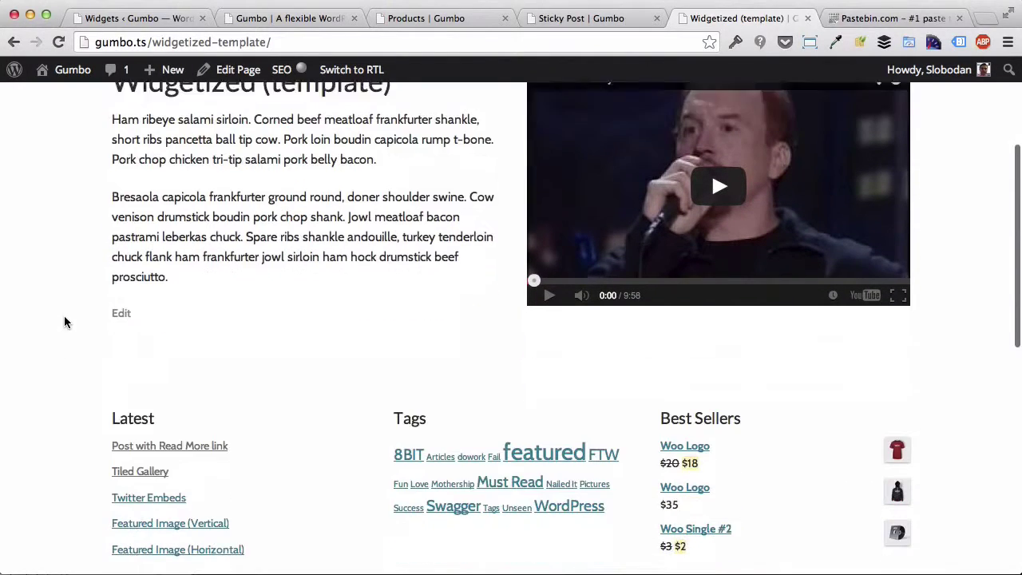
{"action": "scroll", "coordinate": [416, 246], "scroll_direction": "down", "scroll_amount": 2}
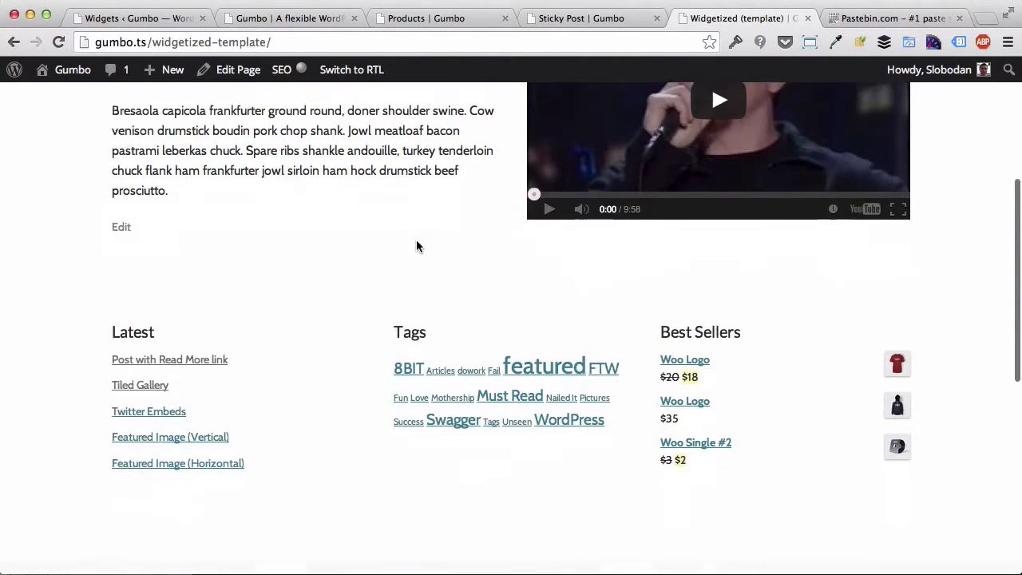
{"action": "scroll", "coordinate": [416, 246], "scroll_direction": "down", "scroll_amount": 2}
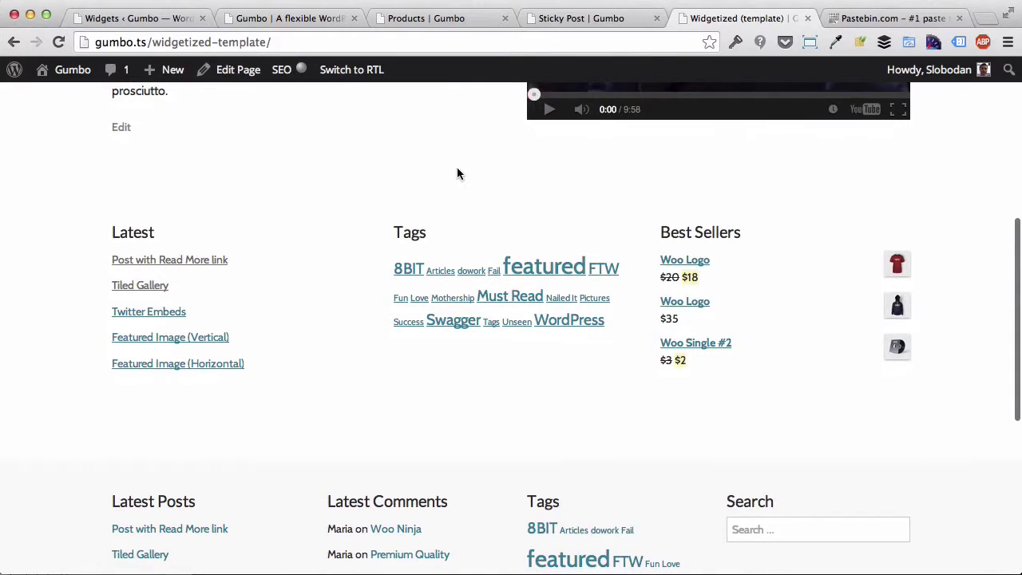